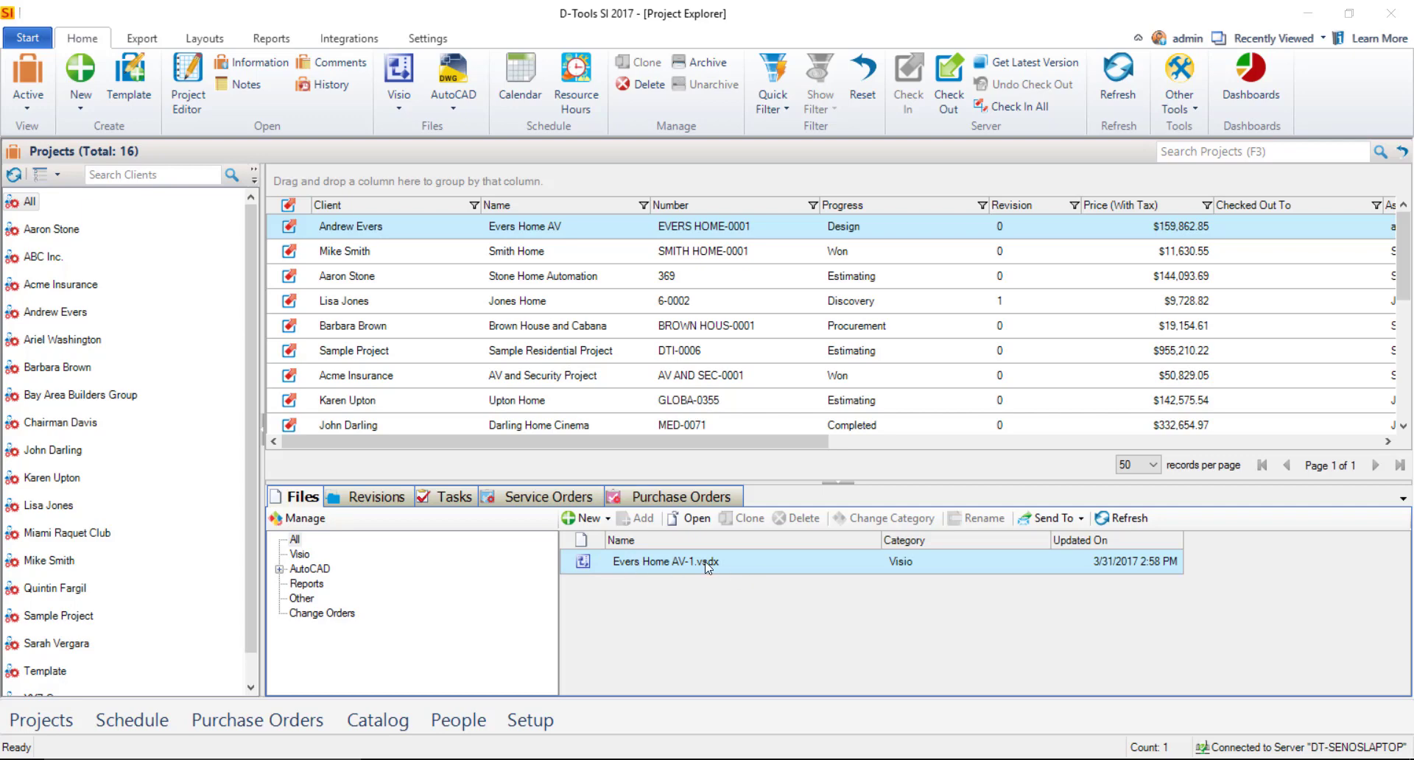
Check out and open the Visio drawing Evers Home AV-1.vsdx, and view its items in the Project Editor.
double_click(686, 561)
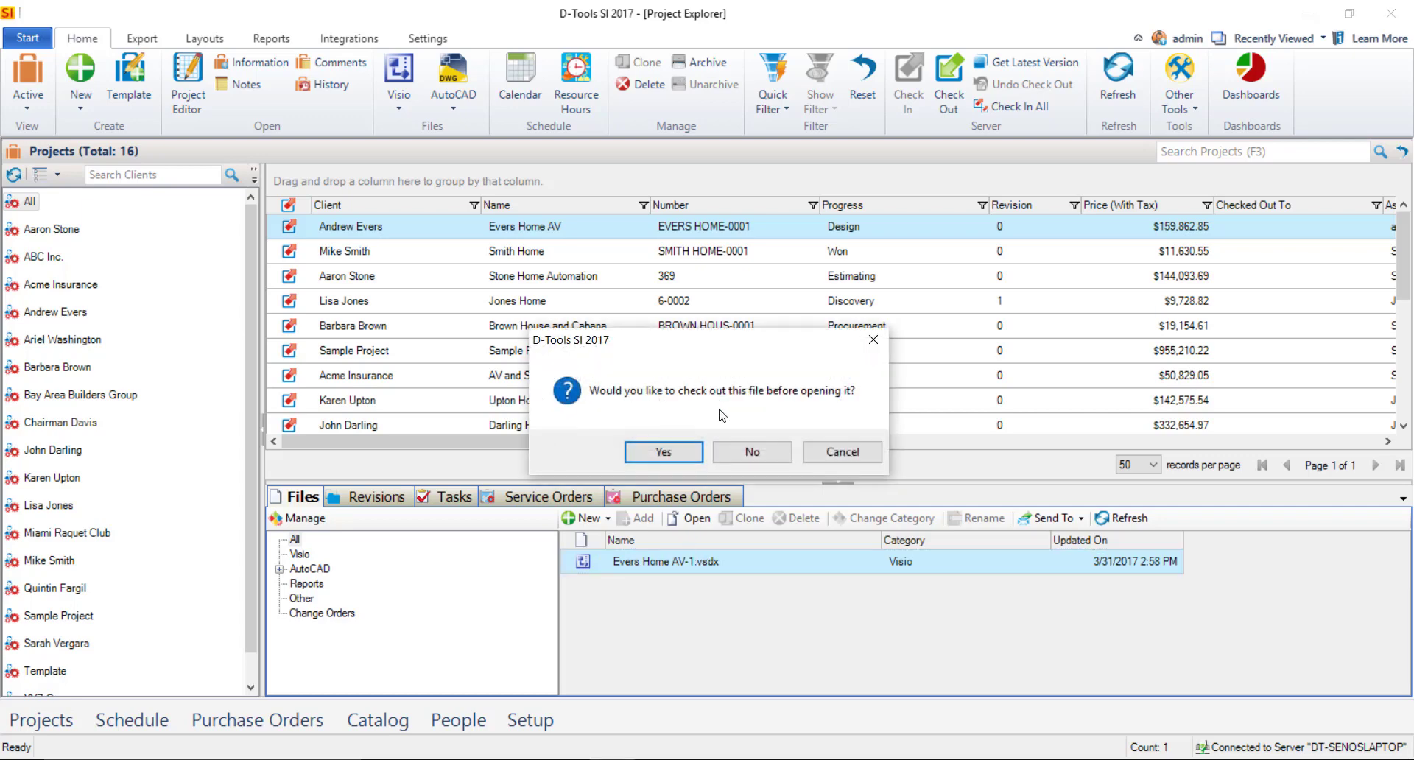
click(656, 451)
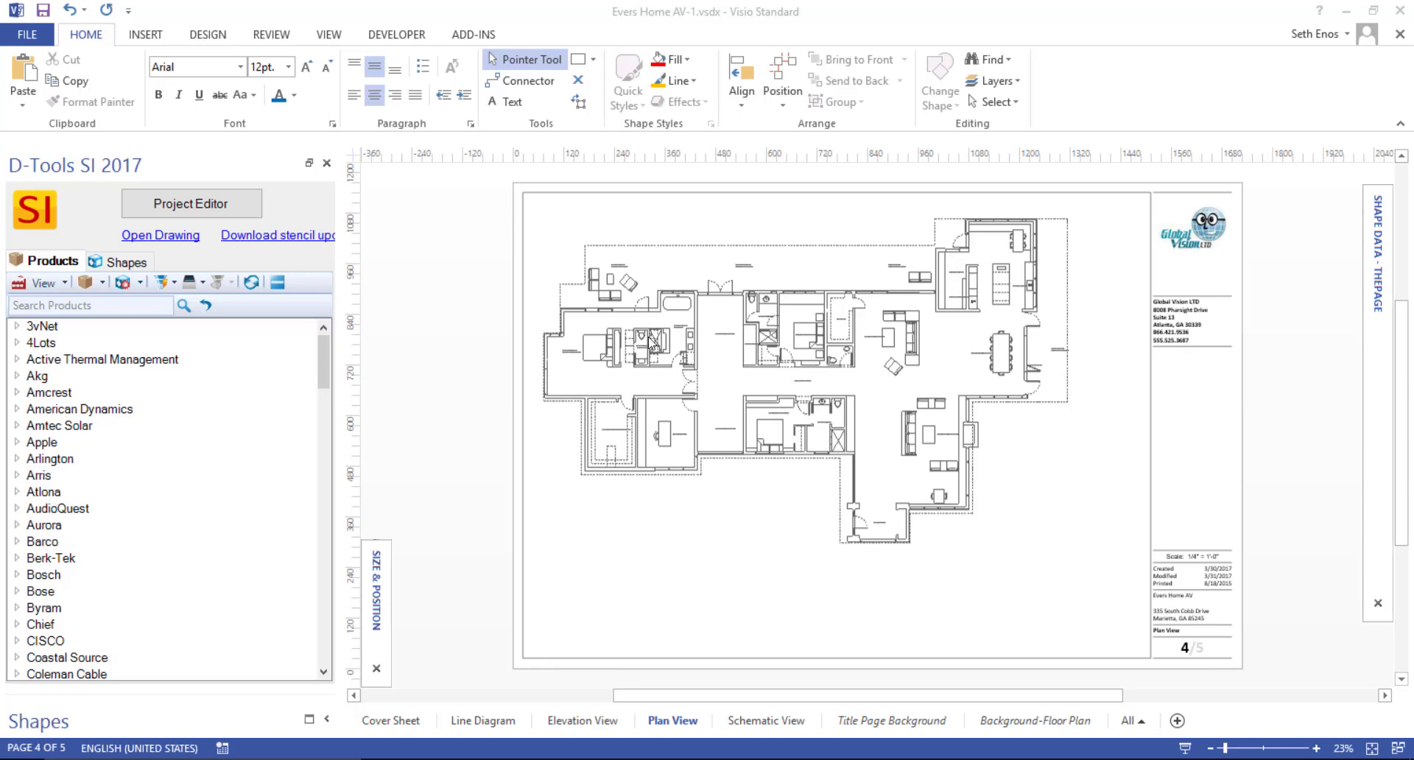
click(192, 204)
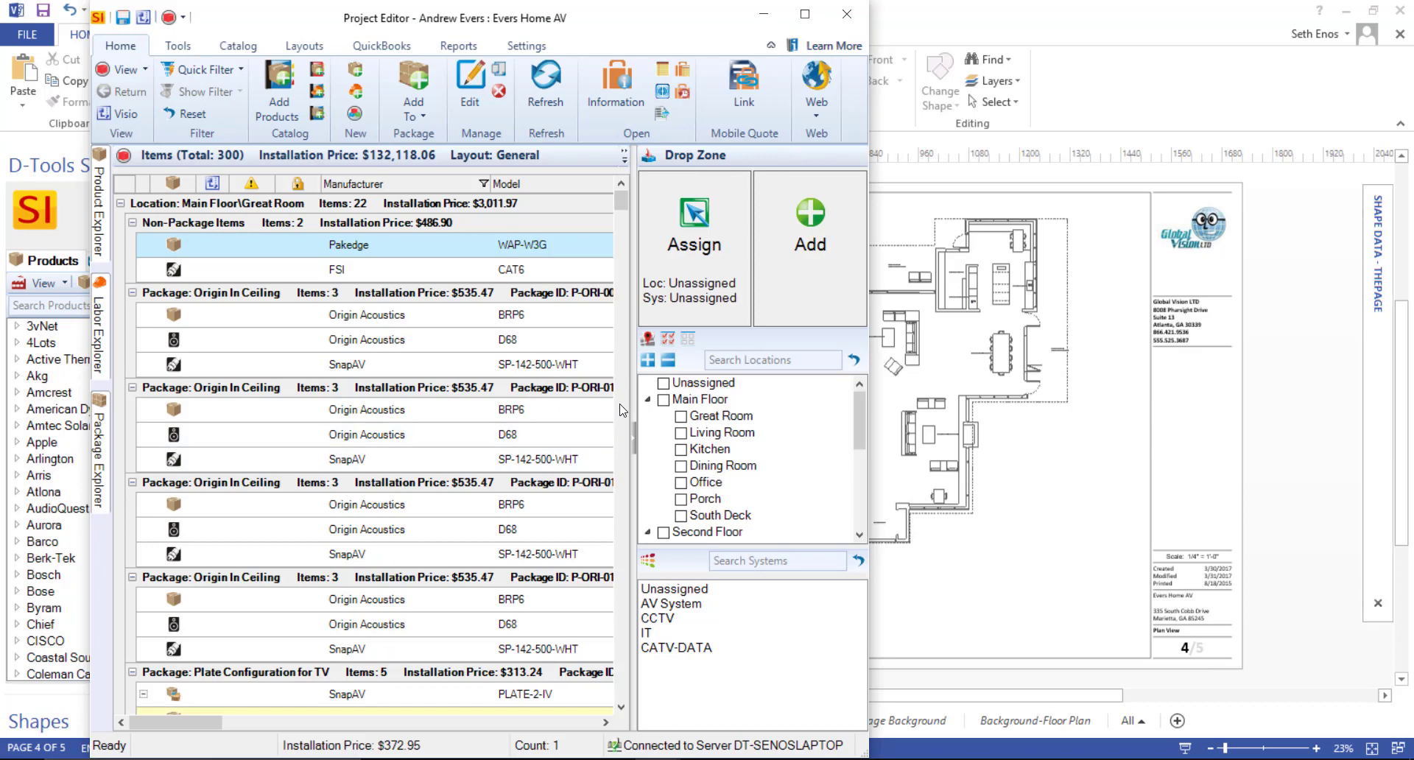
click(1093, 571)
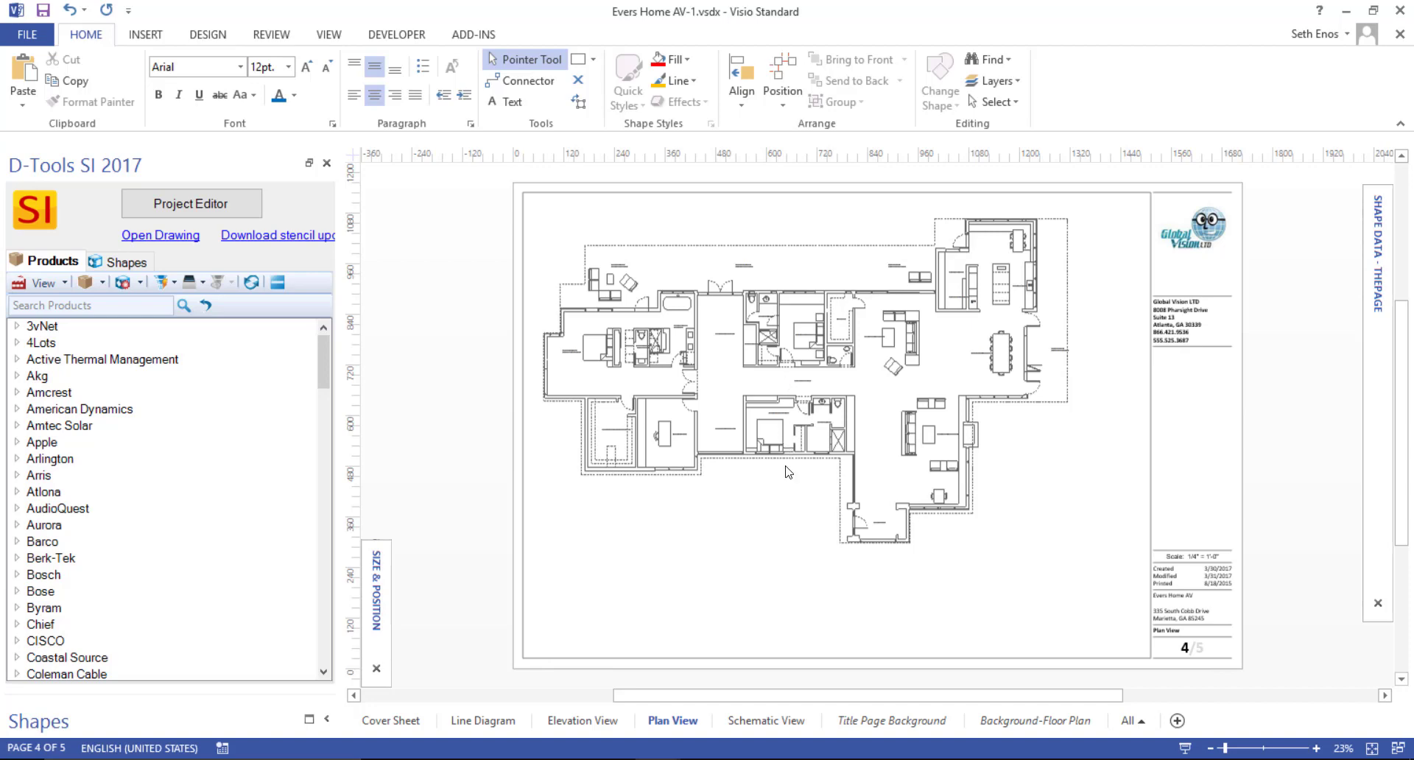
Bring up the Project Editor with all groups collapsed and expand the Origin In Ceiling package under Main Floor\Office.
drag(623, 398, 737, 495)
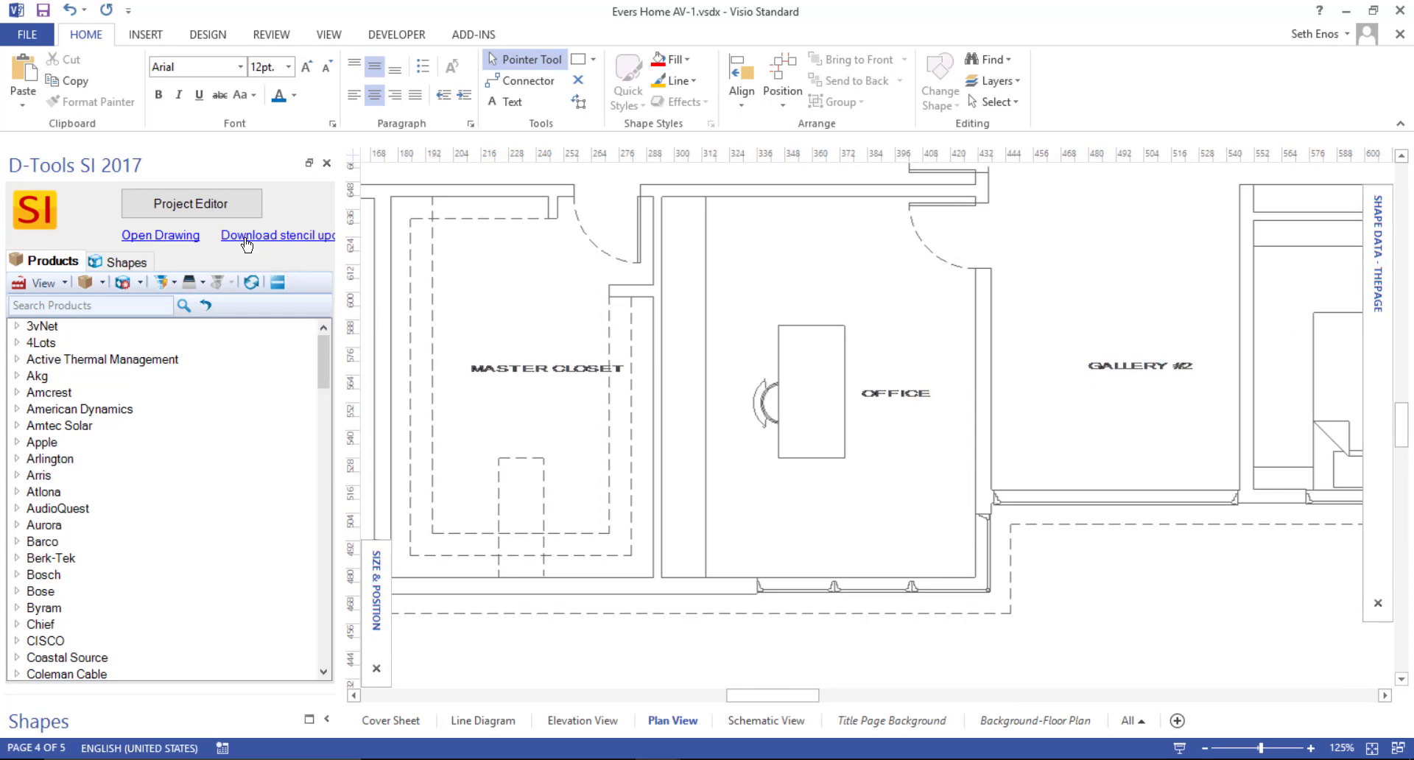
click(213, 210)
click(321, 339)
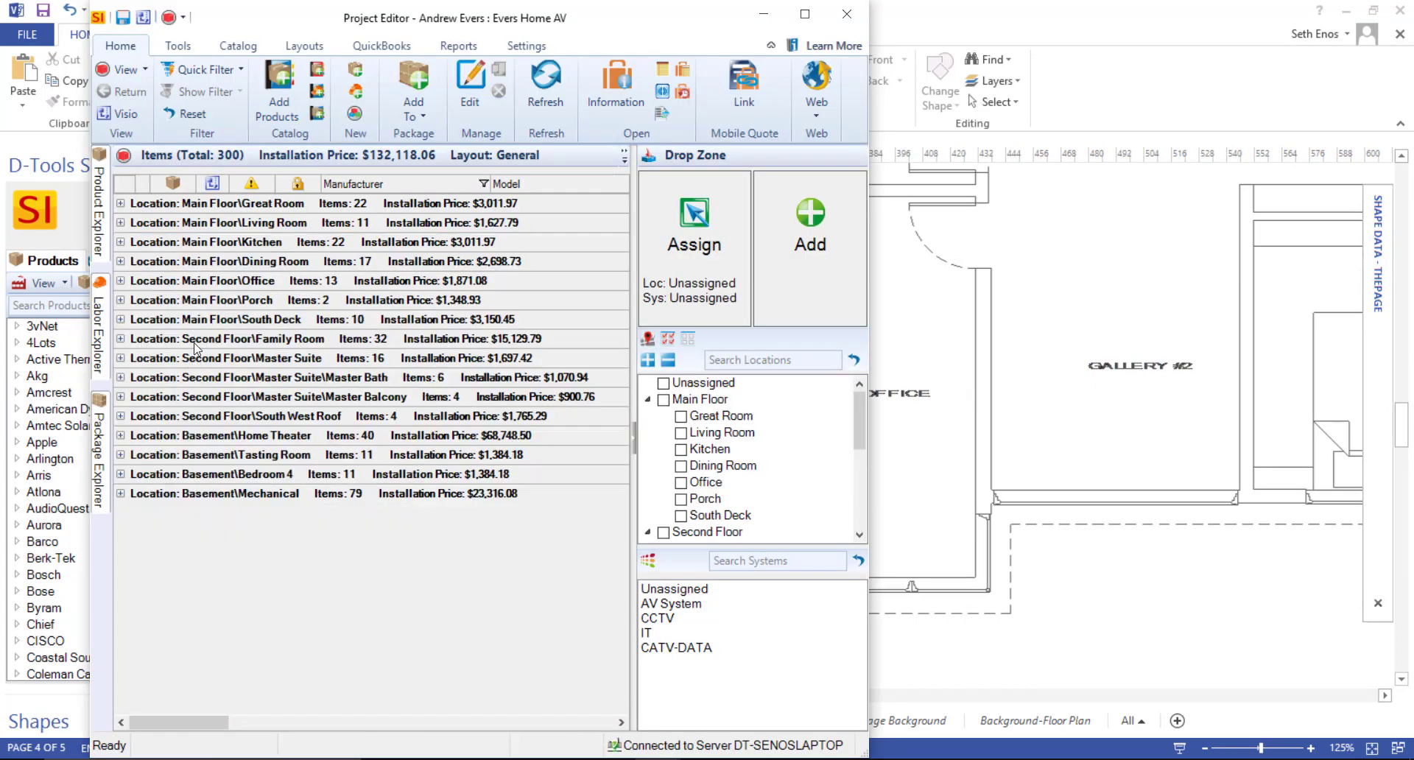
click(120, 281)
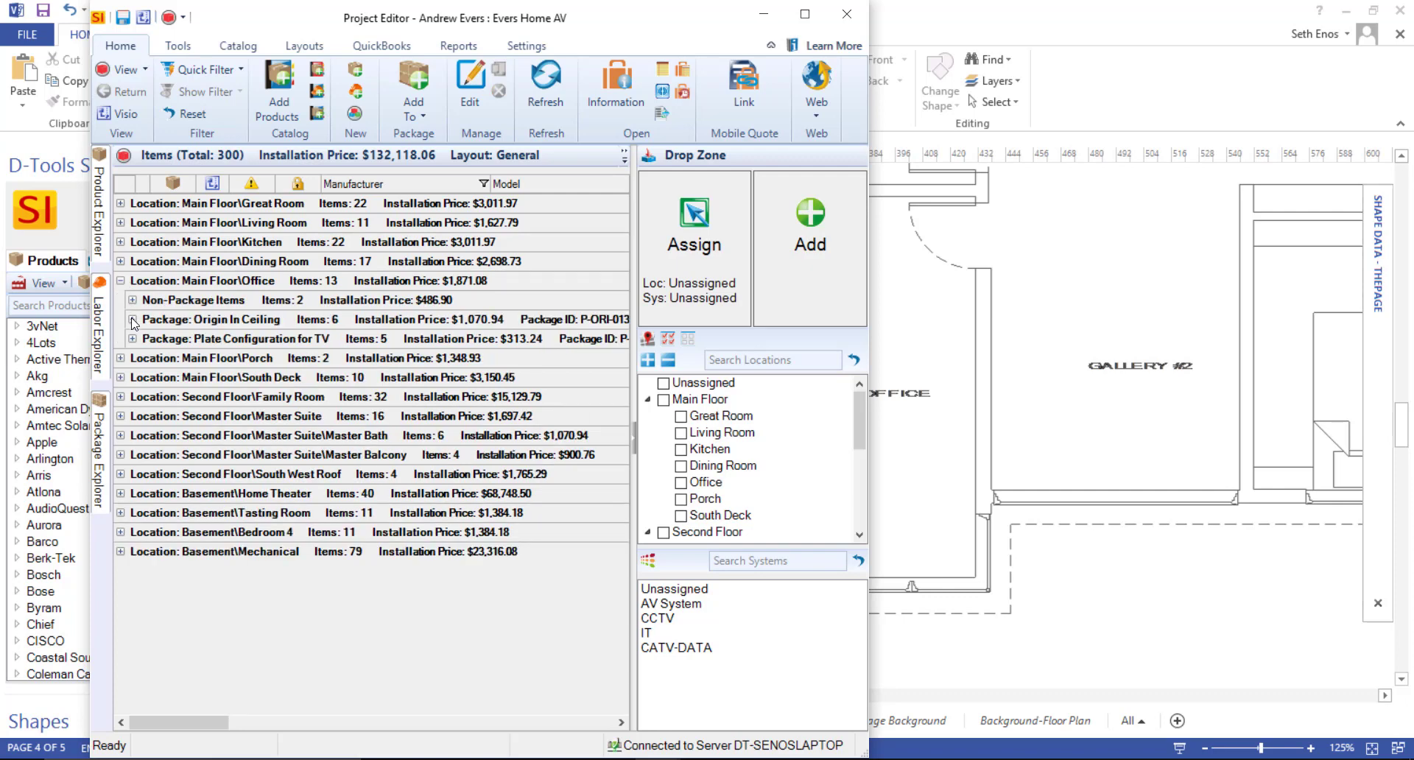
click(133, 320)
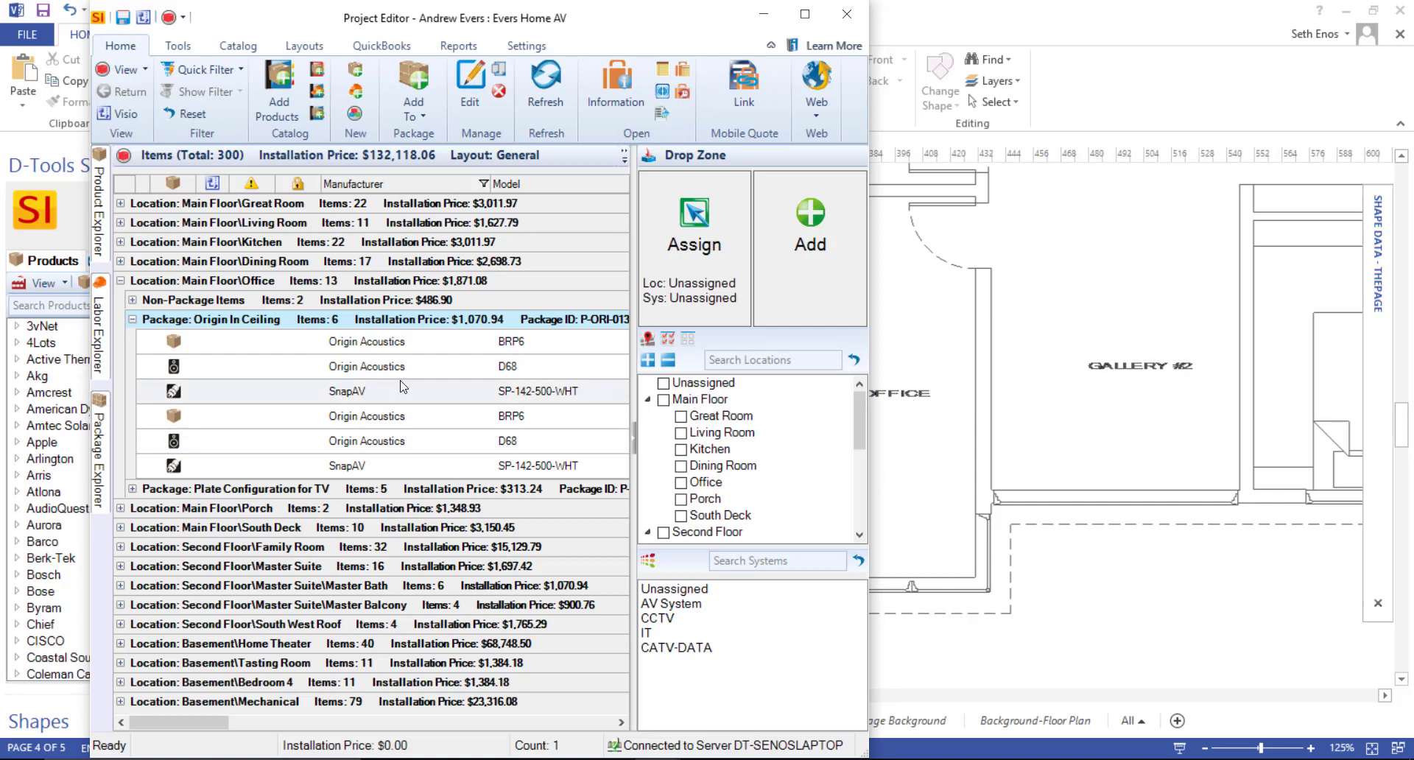
Add the Office package's two Origin Acoustics D68 speakers to the plan, placing one above the desk and the other at its lower right.
click(385, 366)
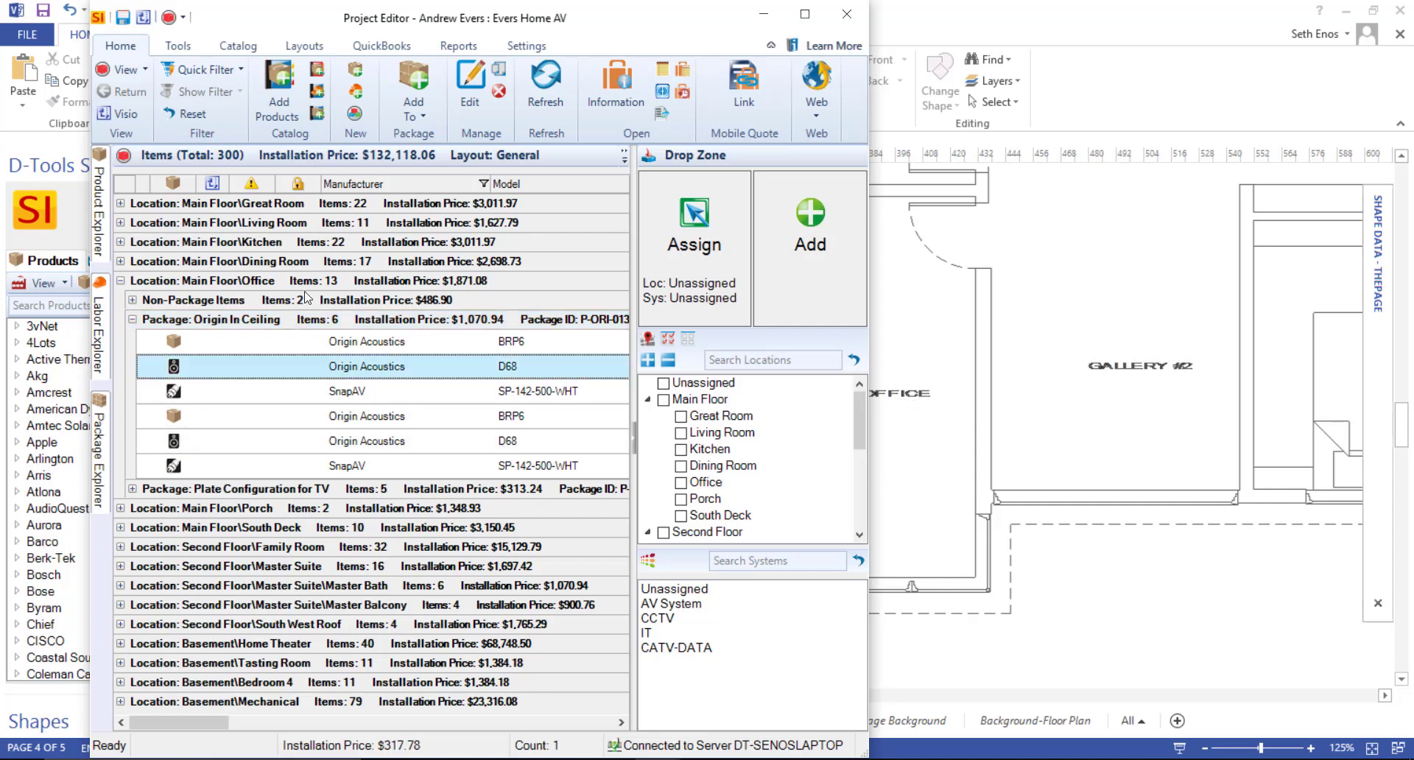
ctrl+click(399, 441)
drag(367, 366, 926, 405)
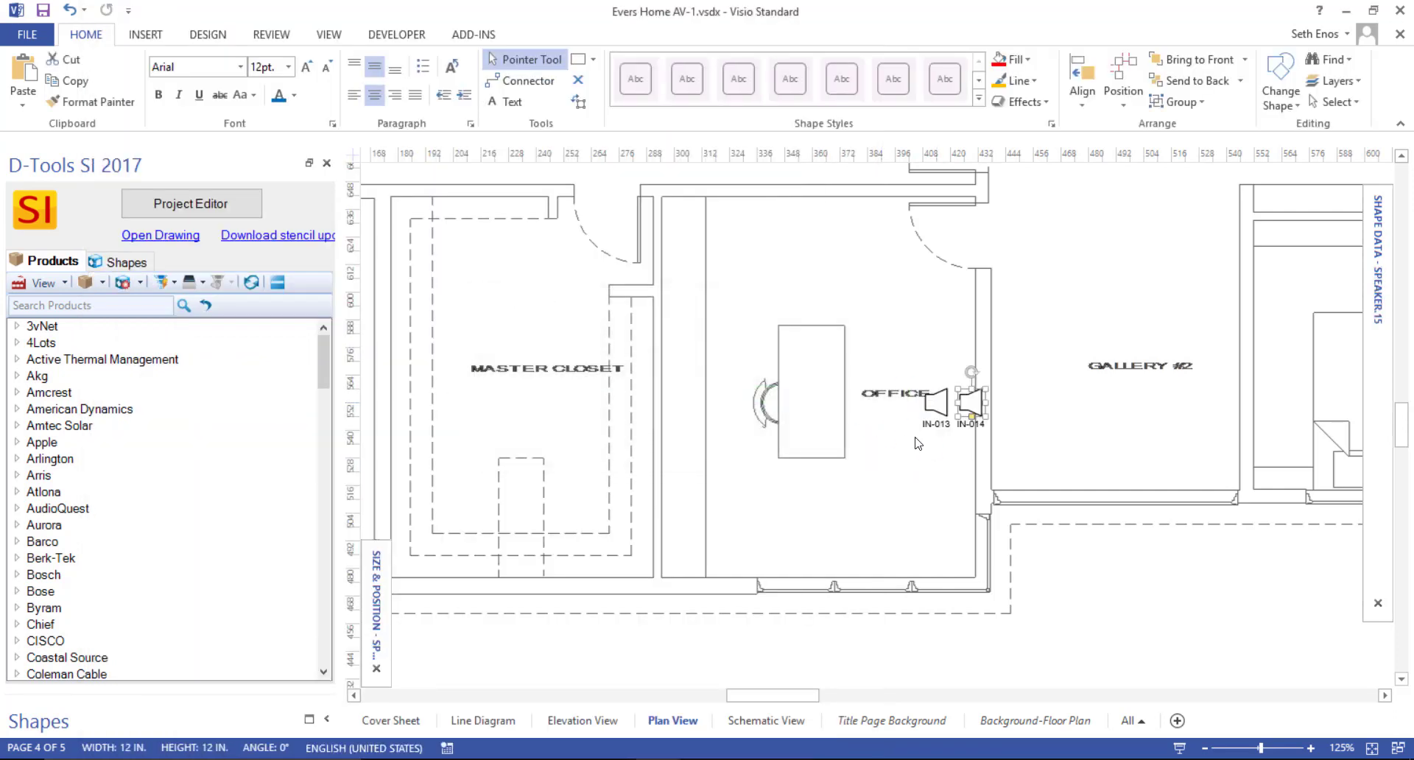
drag(931, 409, 793, 256)
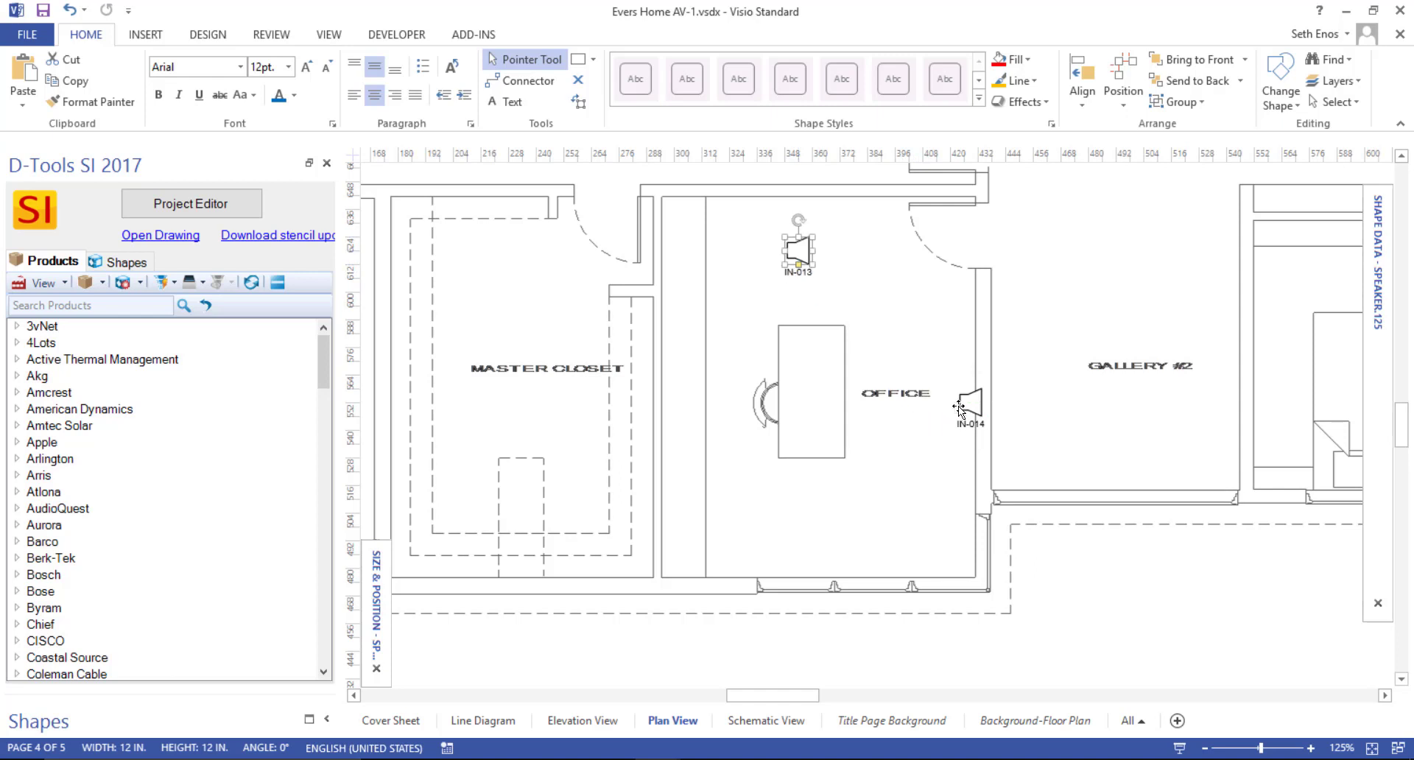
drag(958, 405, 859, 488)
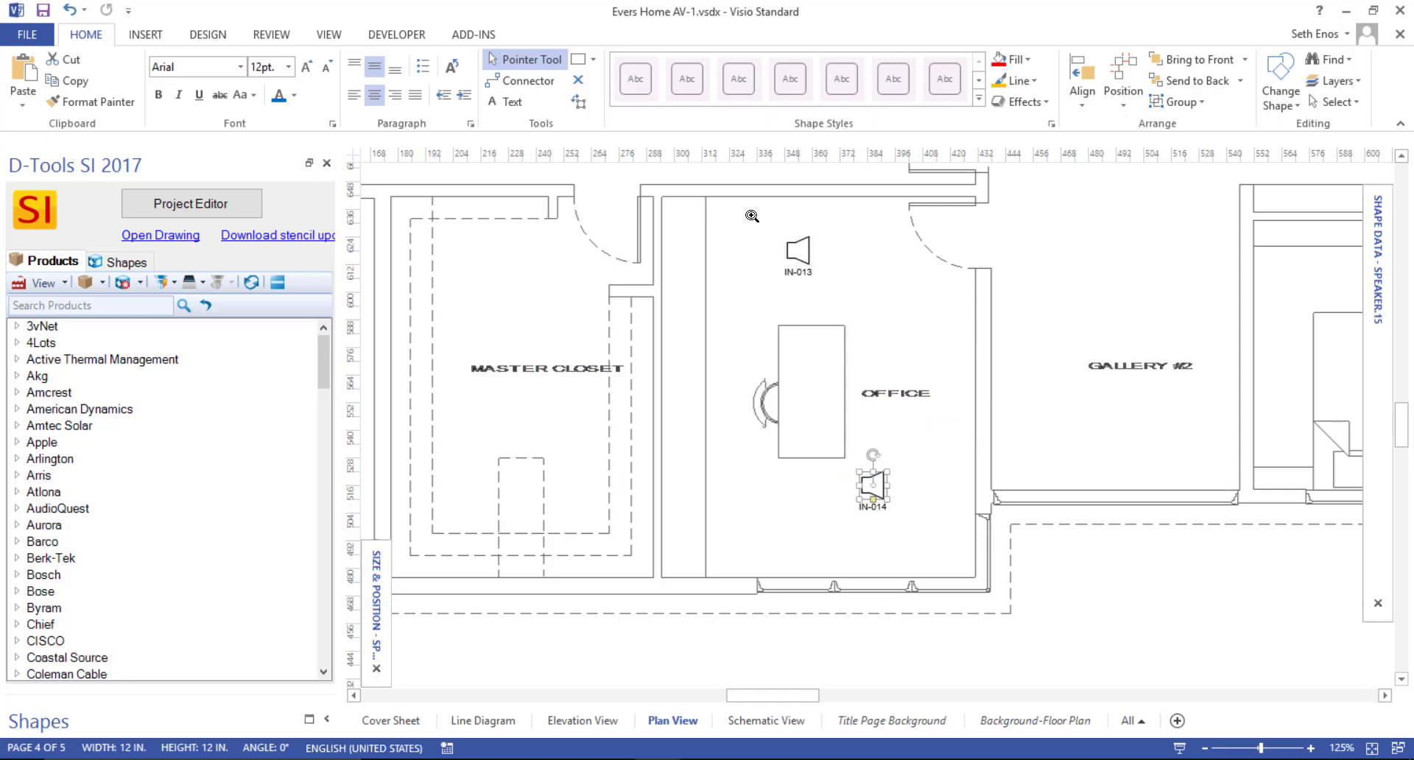
Browse the D-Tools shape stencils and examine the symbols available under General Floor Plan Symbols.
drag(720, 194, 870, 368)
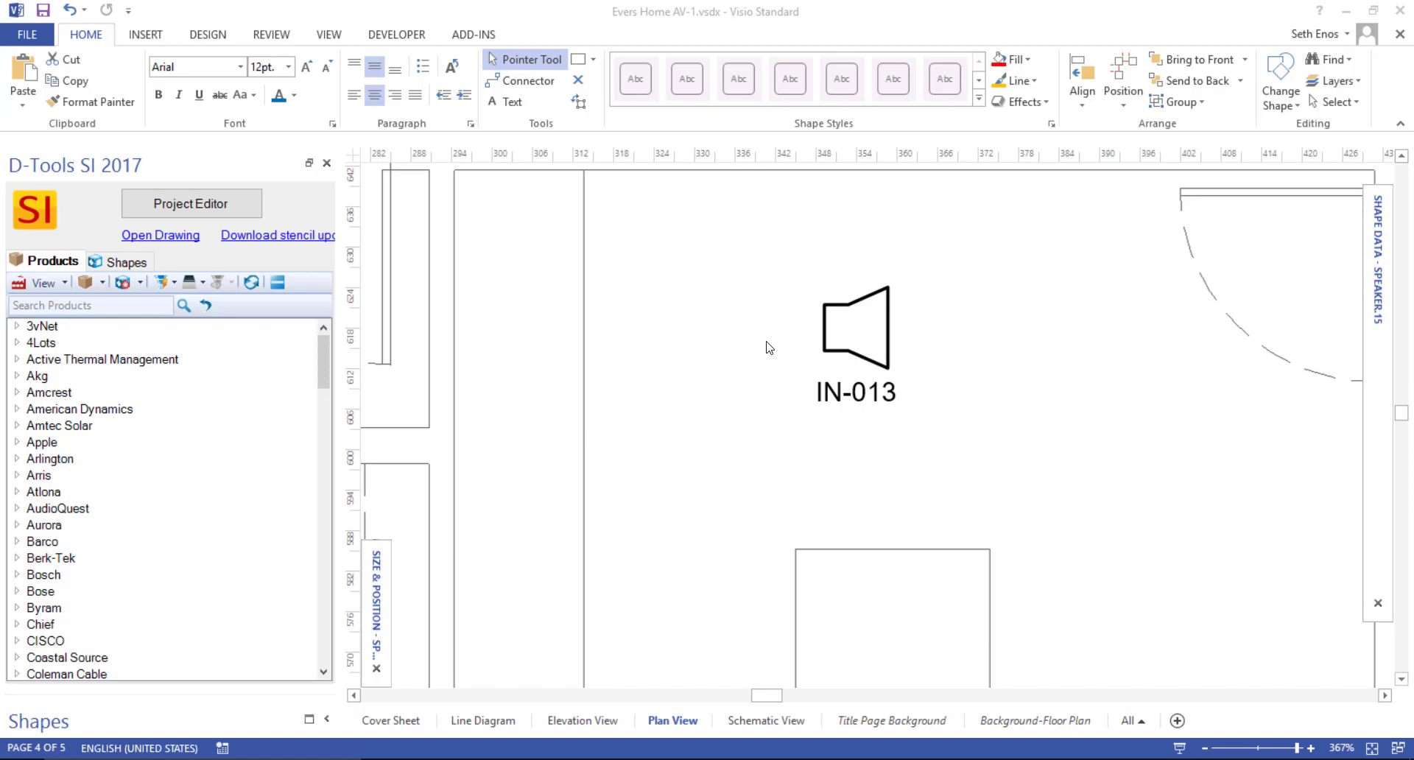
click(145, 263)
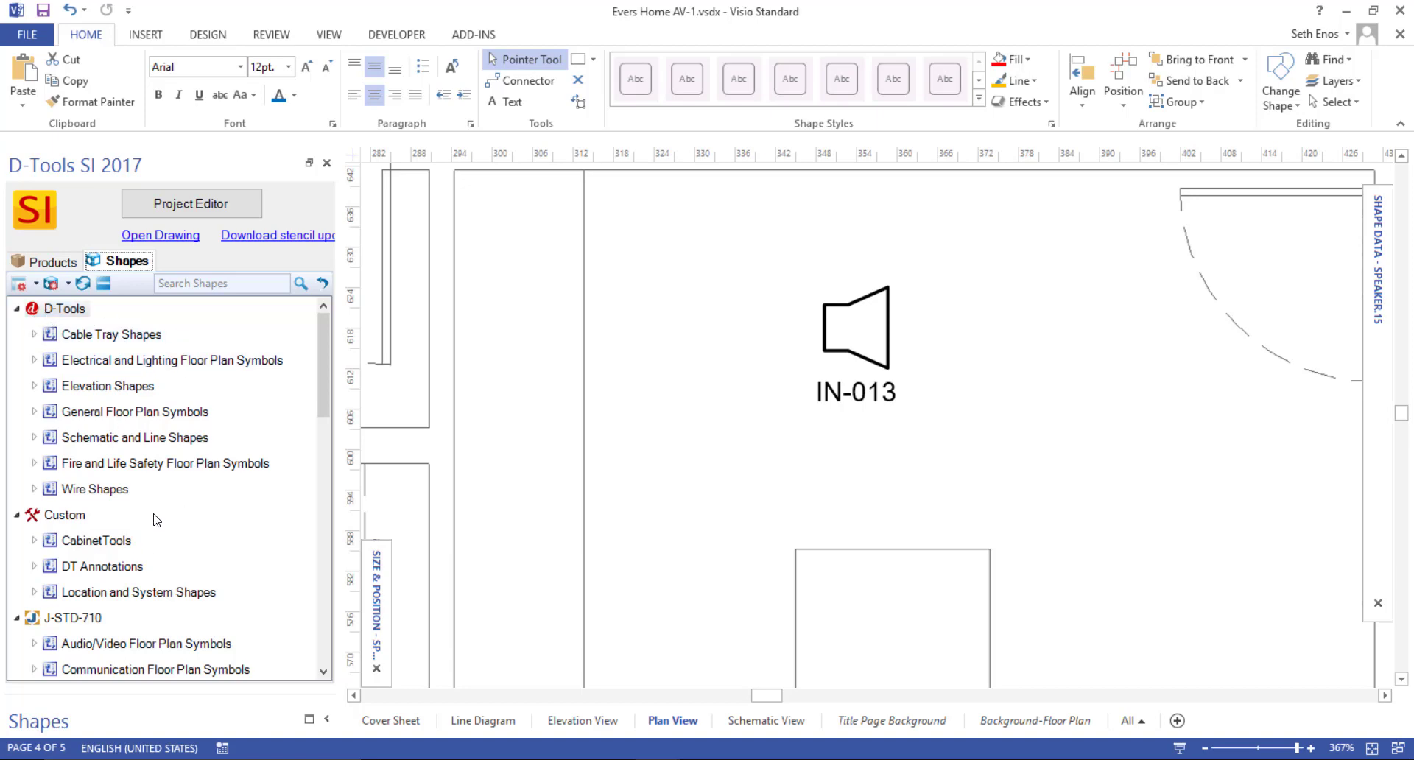
click(140, 360)
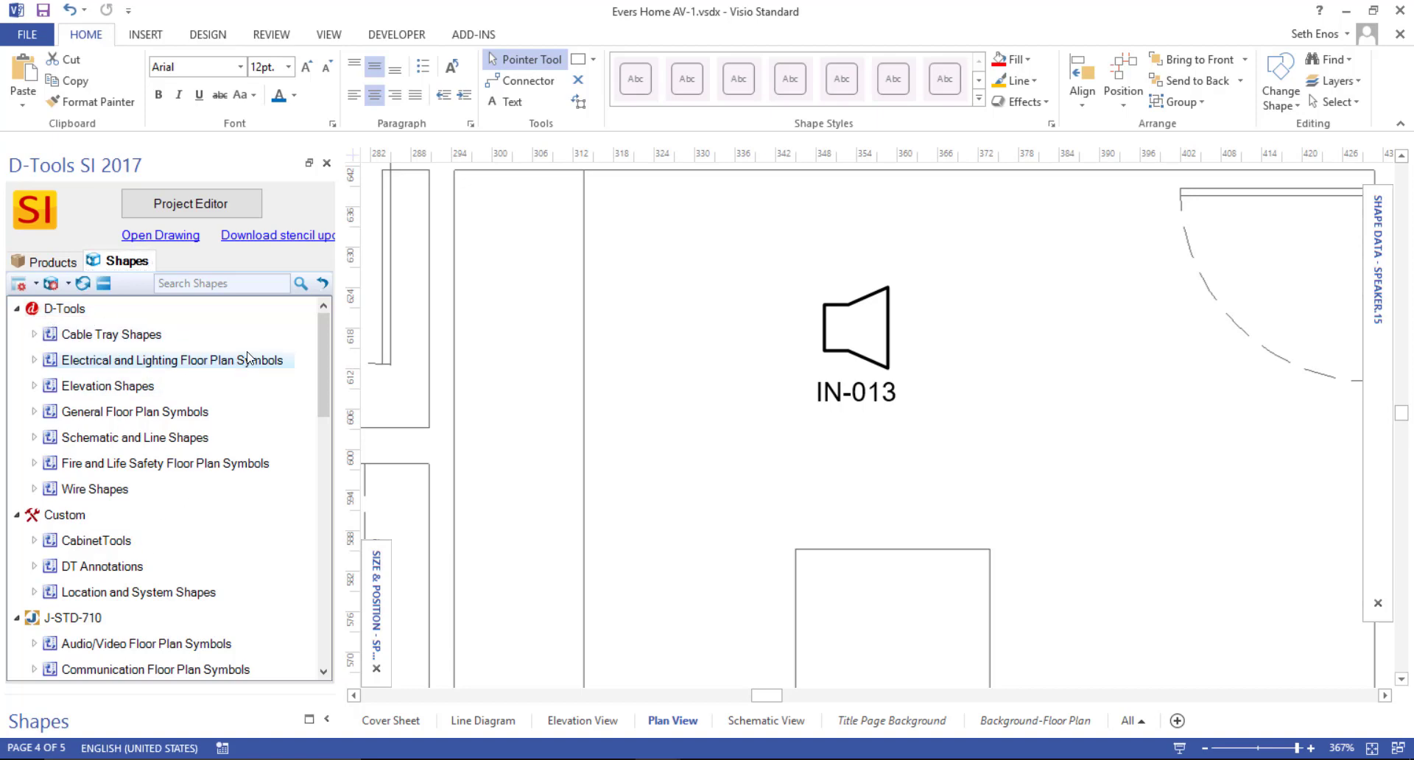
key(Down)
key(Down)
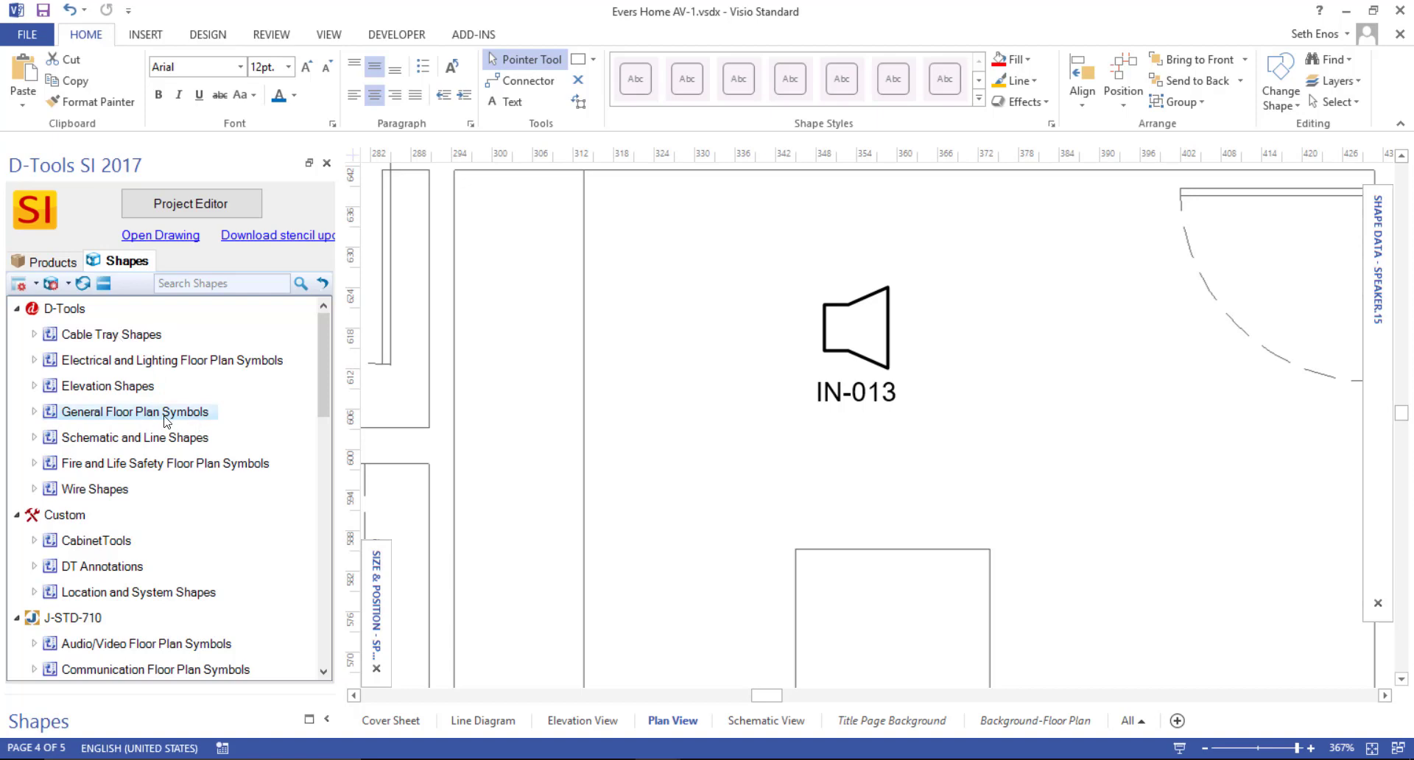
click(34, 412)
scroll(94, 464, down, 2)
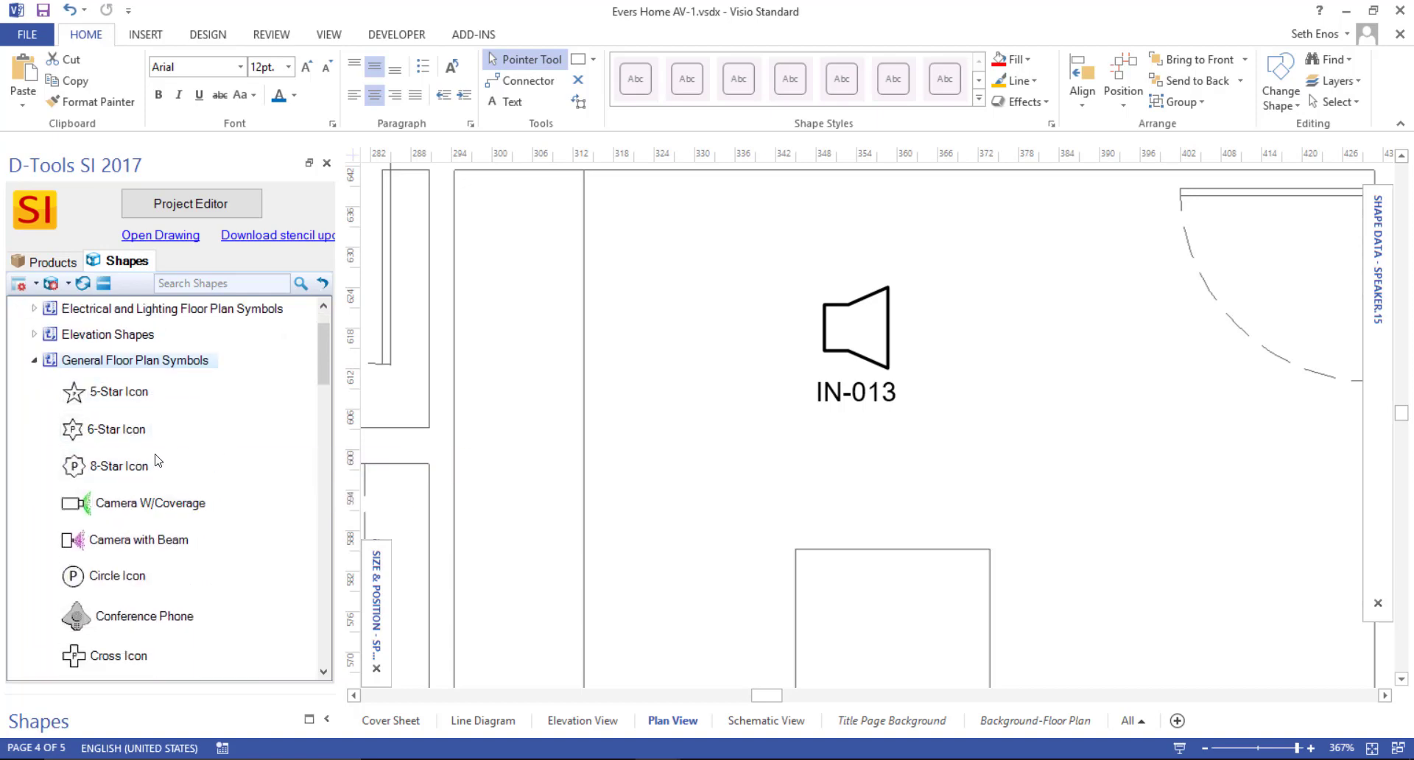
scroll(103, 464, down, 5)
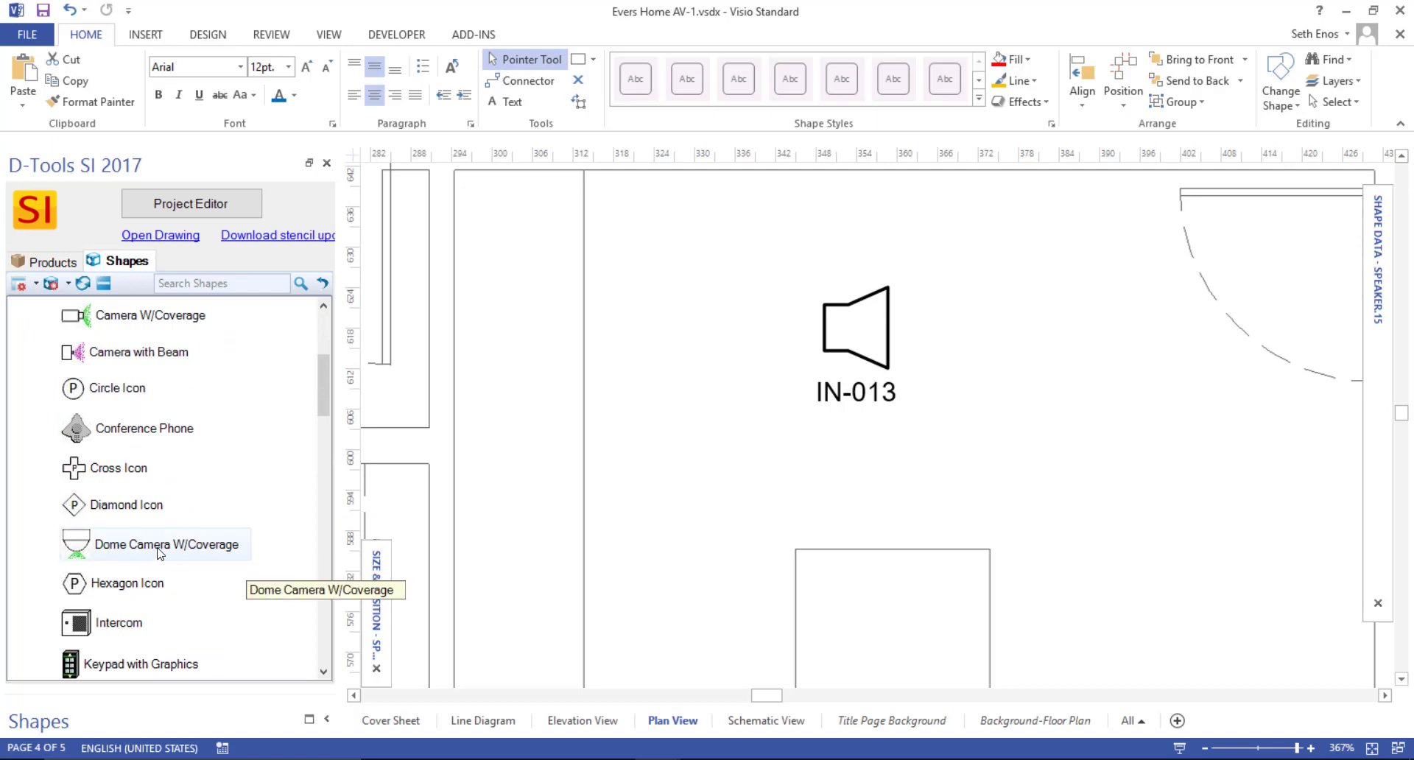
scroll(184, 552, down, 5)
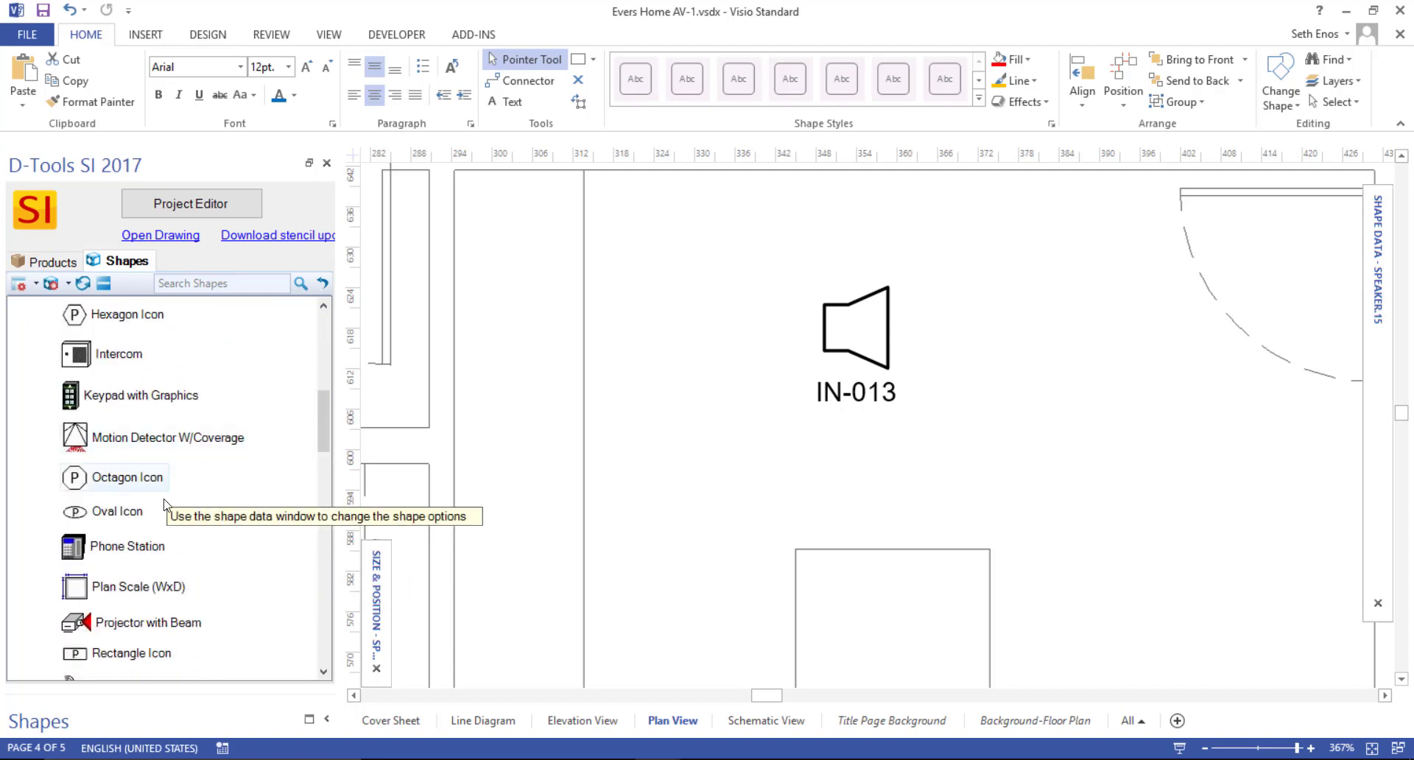
scroll(147, 515, down, 2)
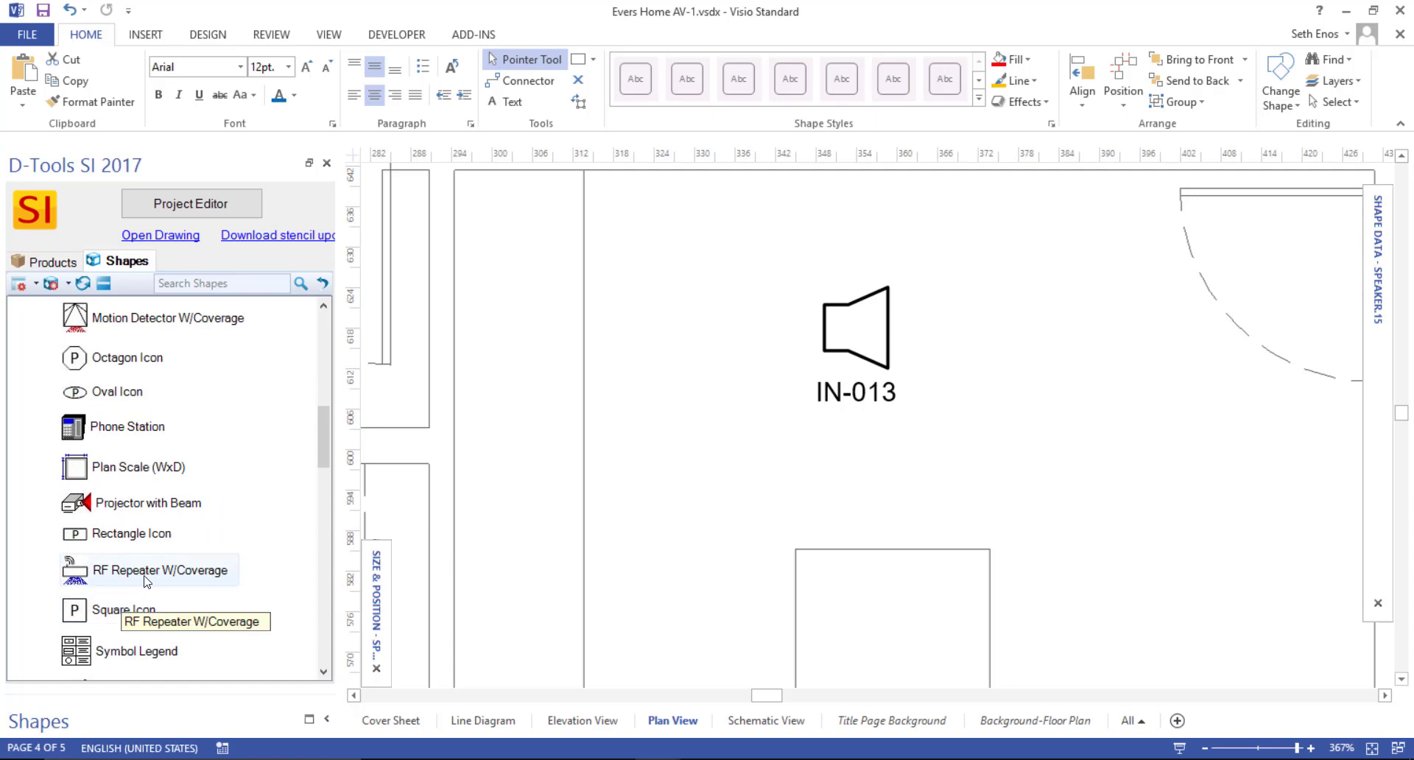
scroll(244, 522, up, 10)
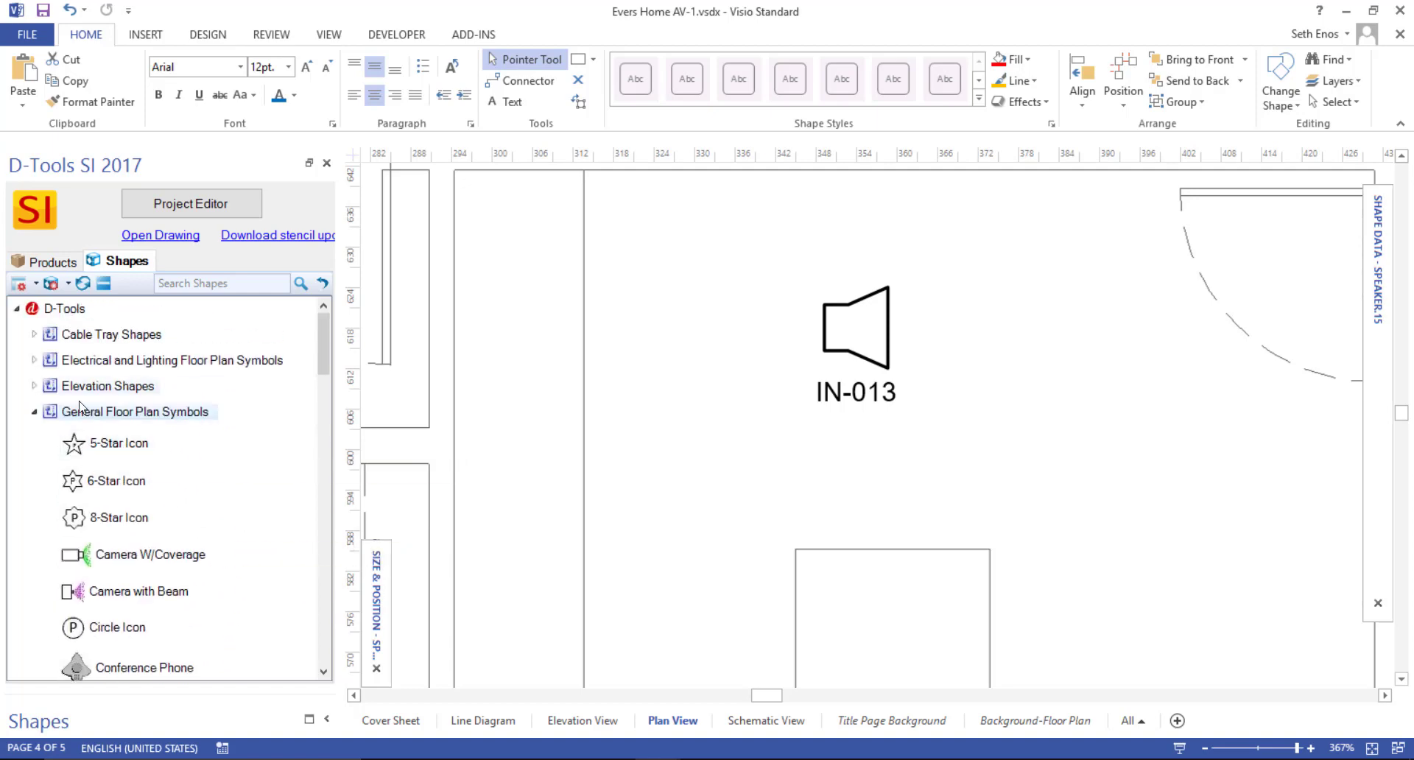
click(34, 412)
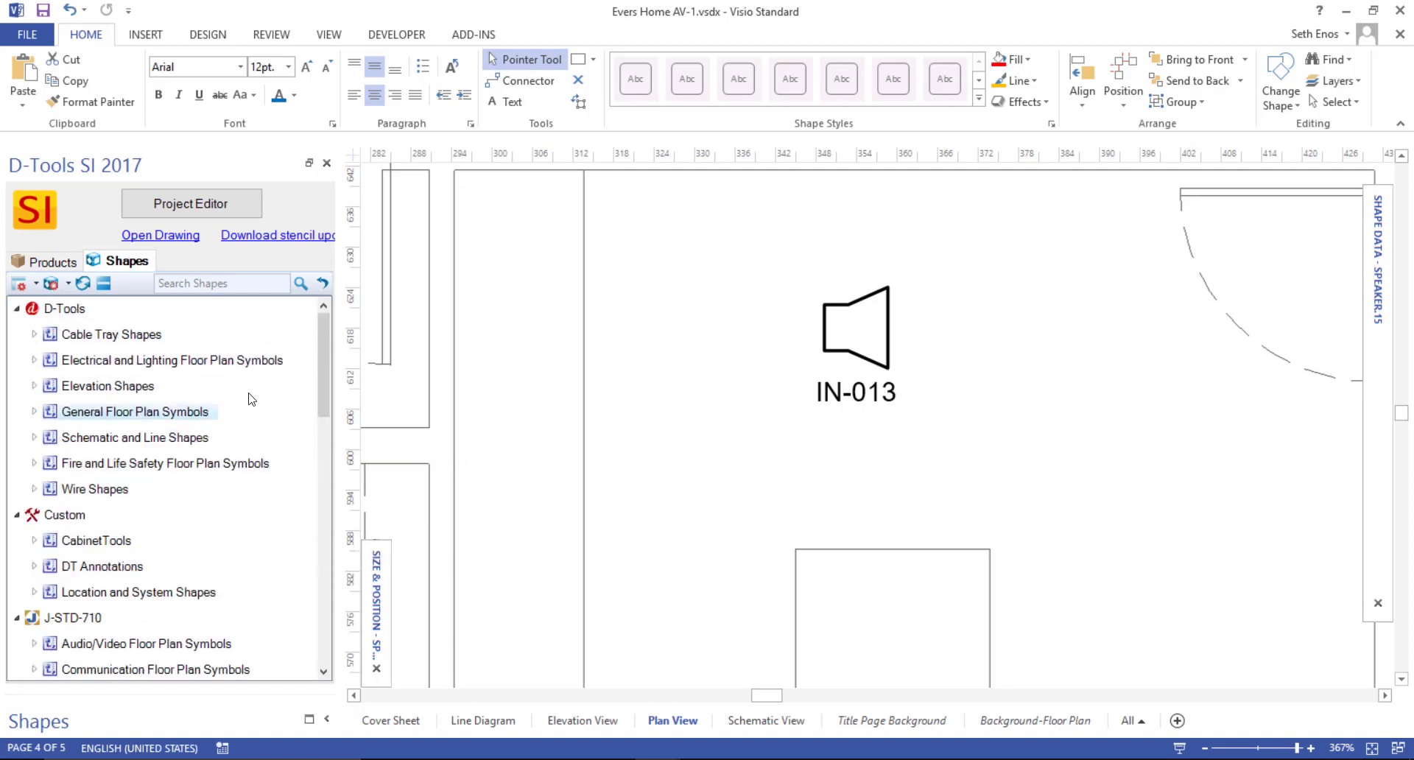
Examine the J-STD-710, NFPA 170 FSE and SIA 3.0 stencil categories, including the Audio/Video Floor Plan Symbols.
scroll(253, 394, down, 3)
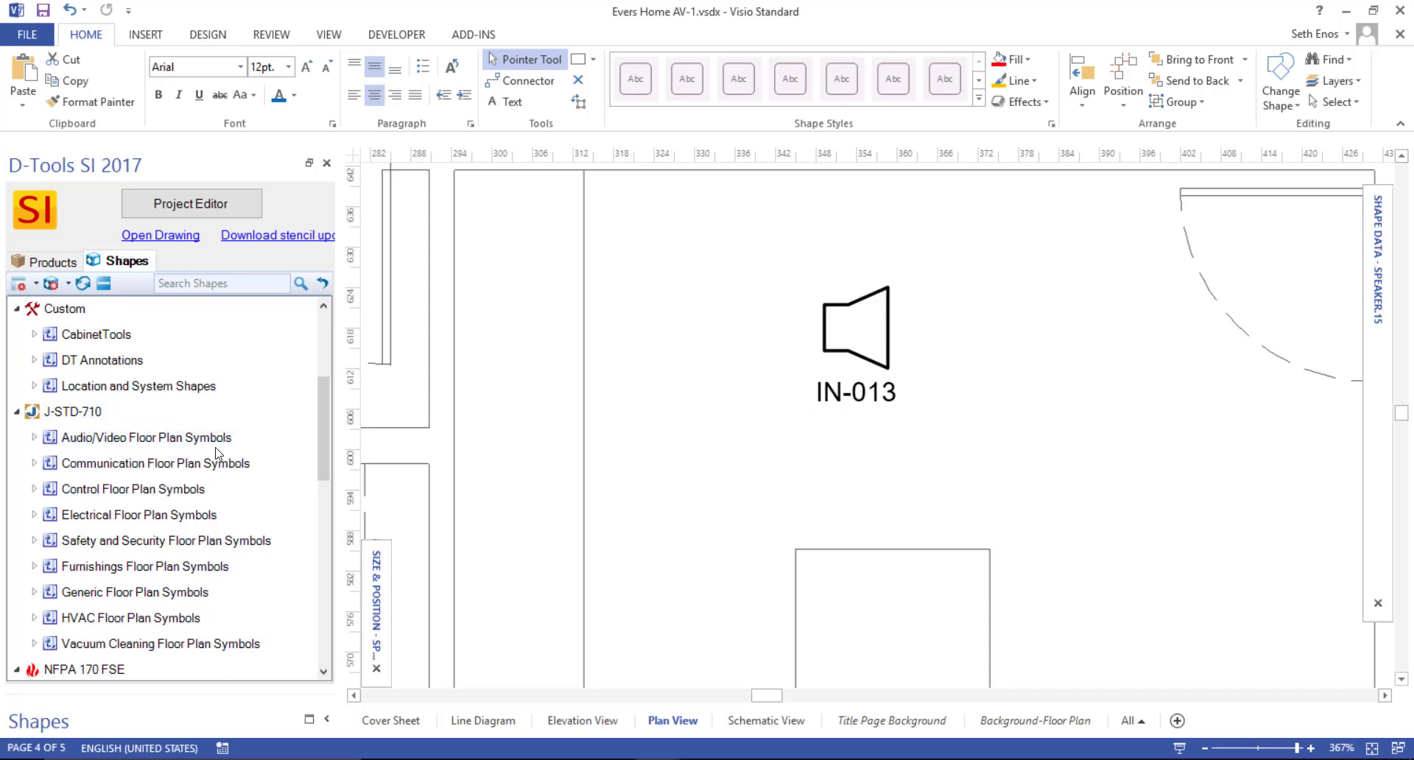
click(34, 438)
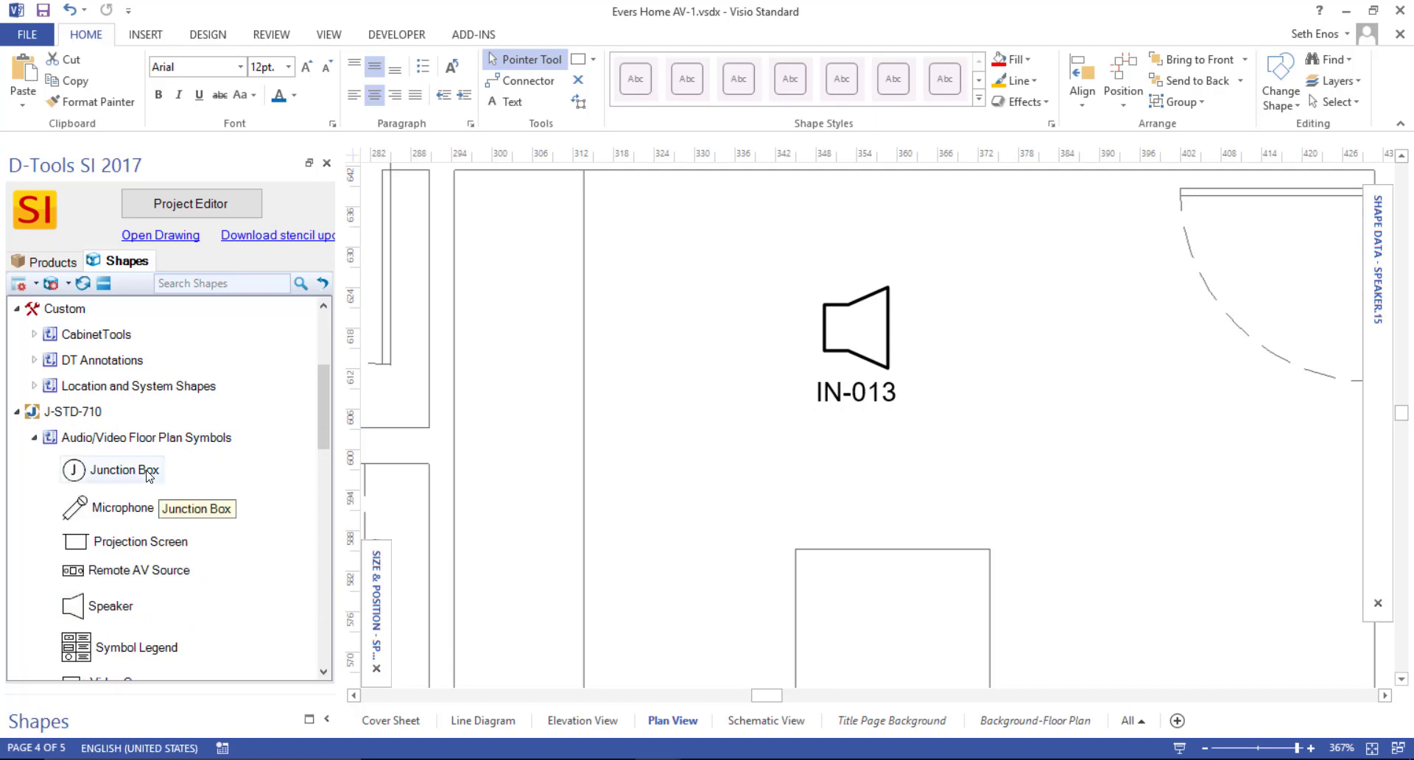
click(34, 438)
scroll(201, 530, down, 2)
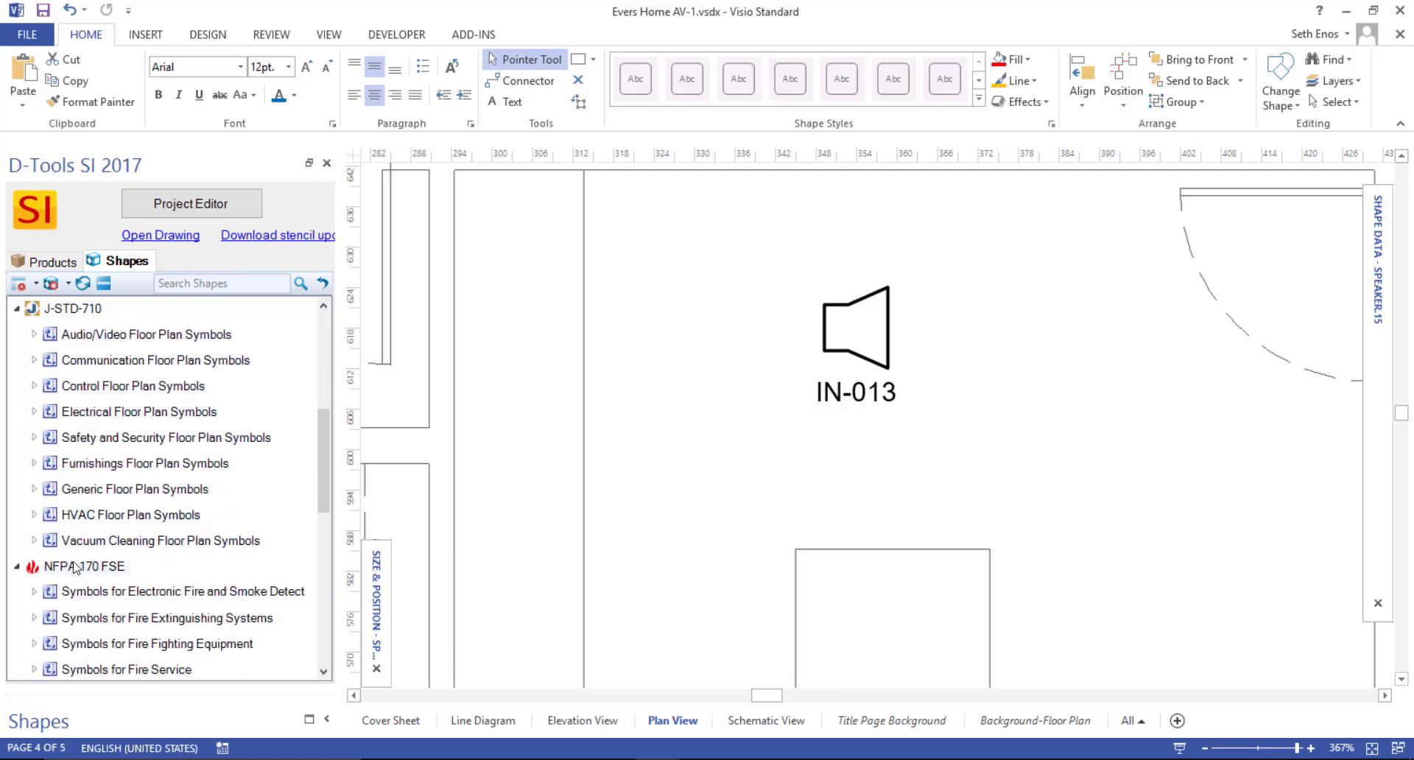
scroll(108, 581, down, 4)
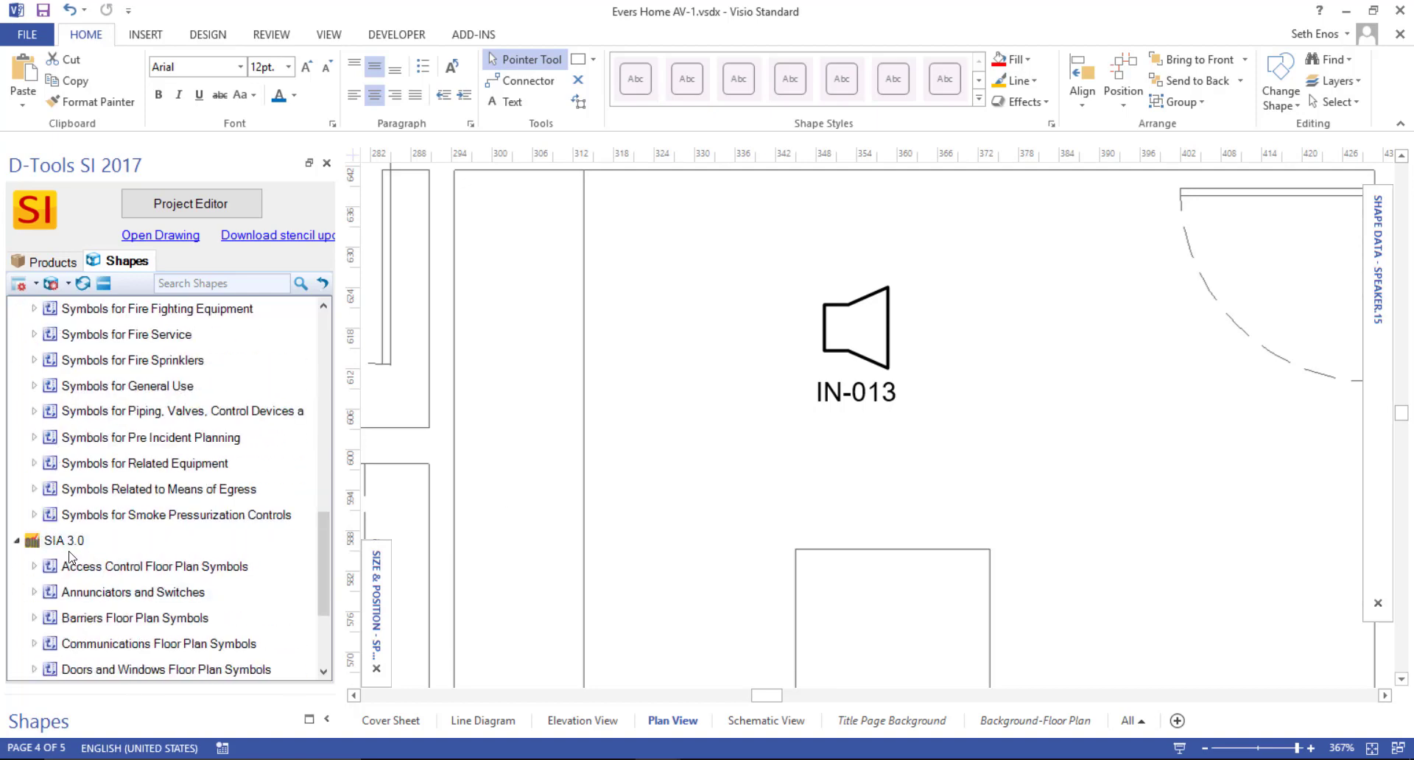
scroll(251, 400, up, 5)
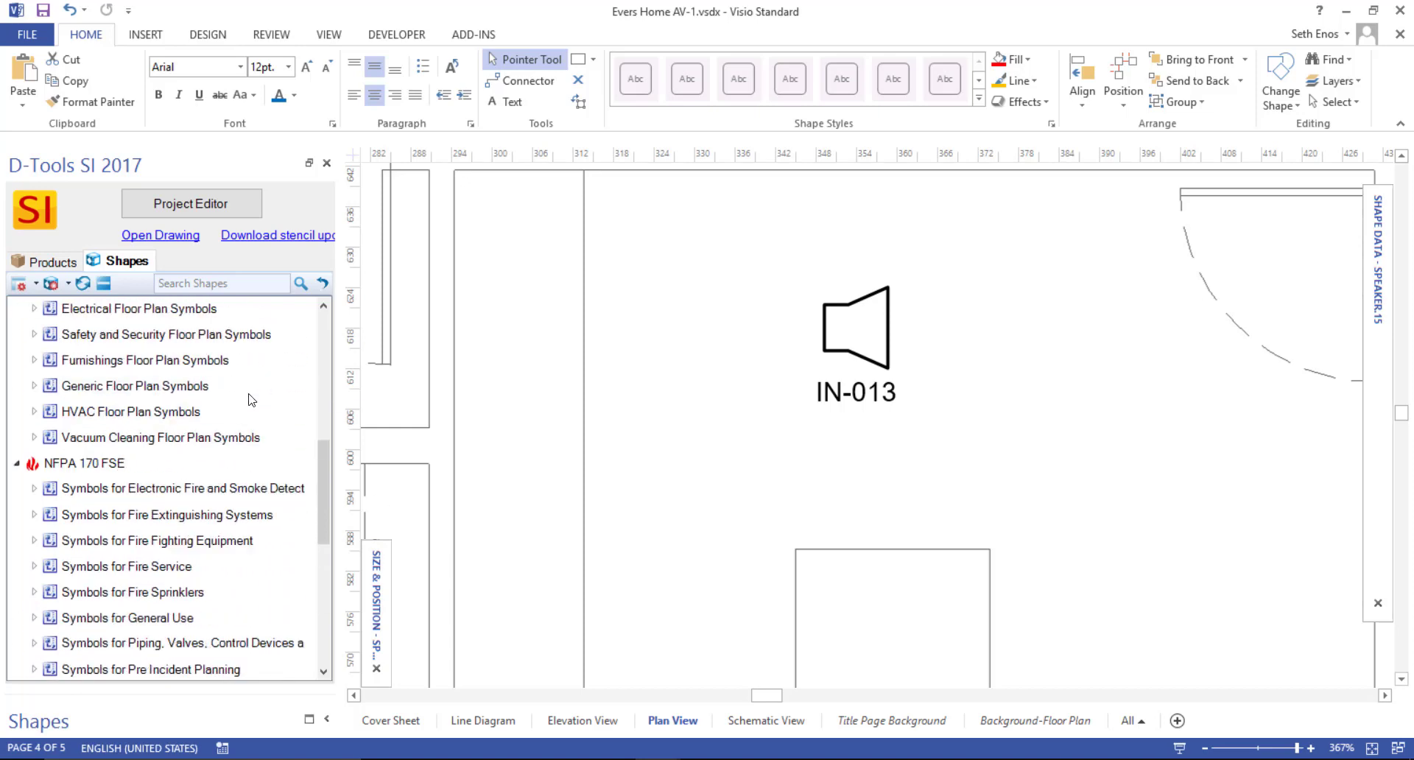
scroll(250, 400, up, 3)
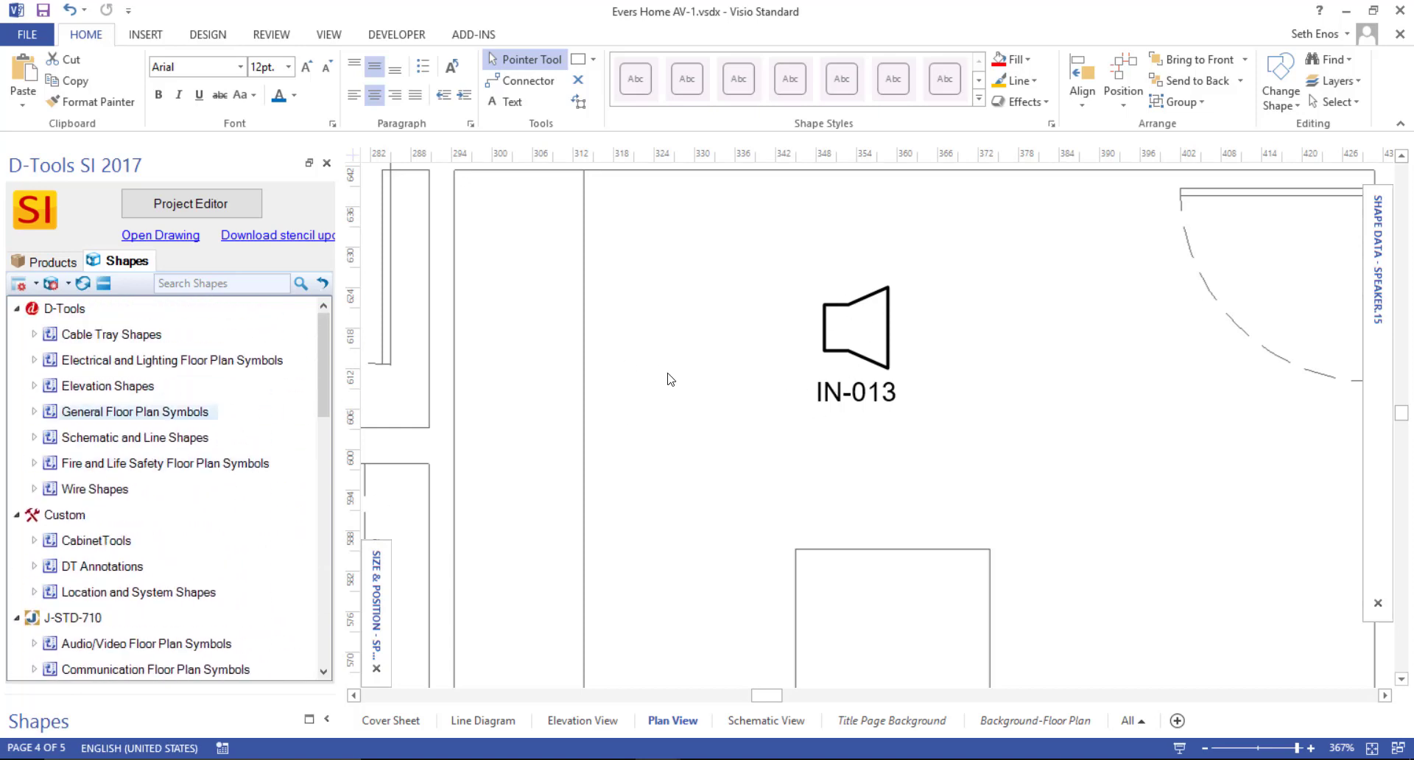
Add the first SnapAV SP-142-500-WHT wire from the Office speaker package to the plan and attach its arrow end to speaker IN-013.
click(171, 206)
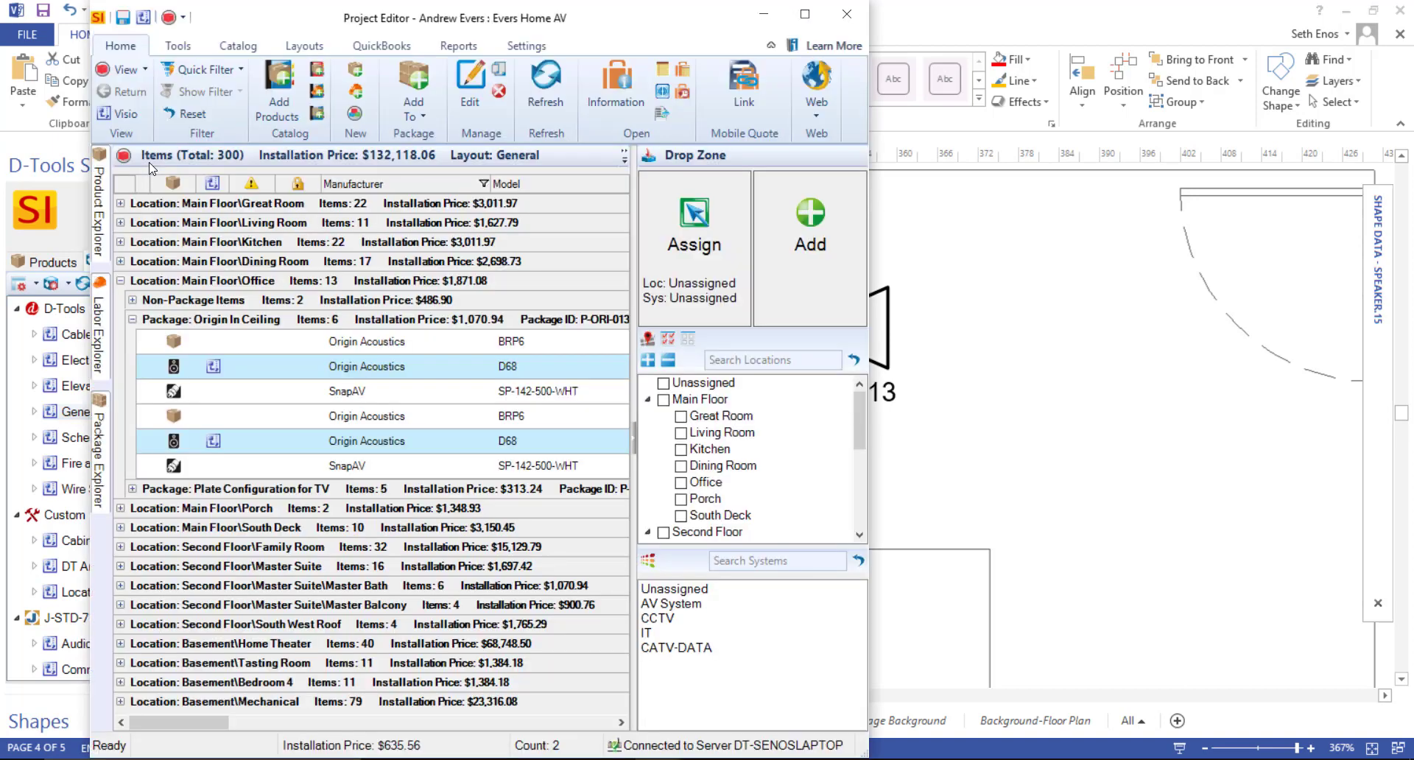
click(367, 393)
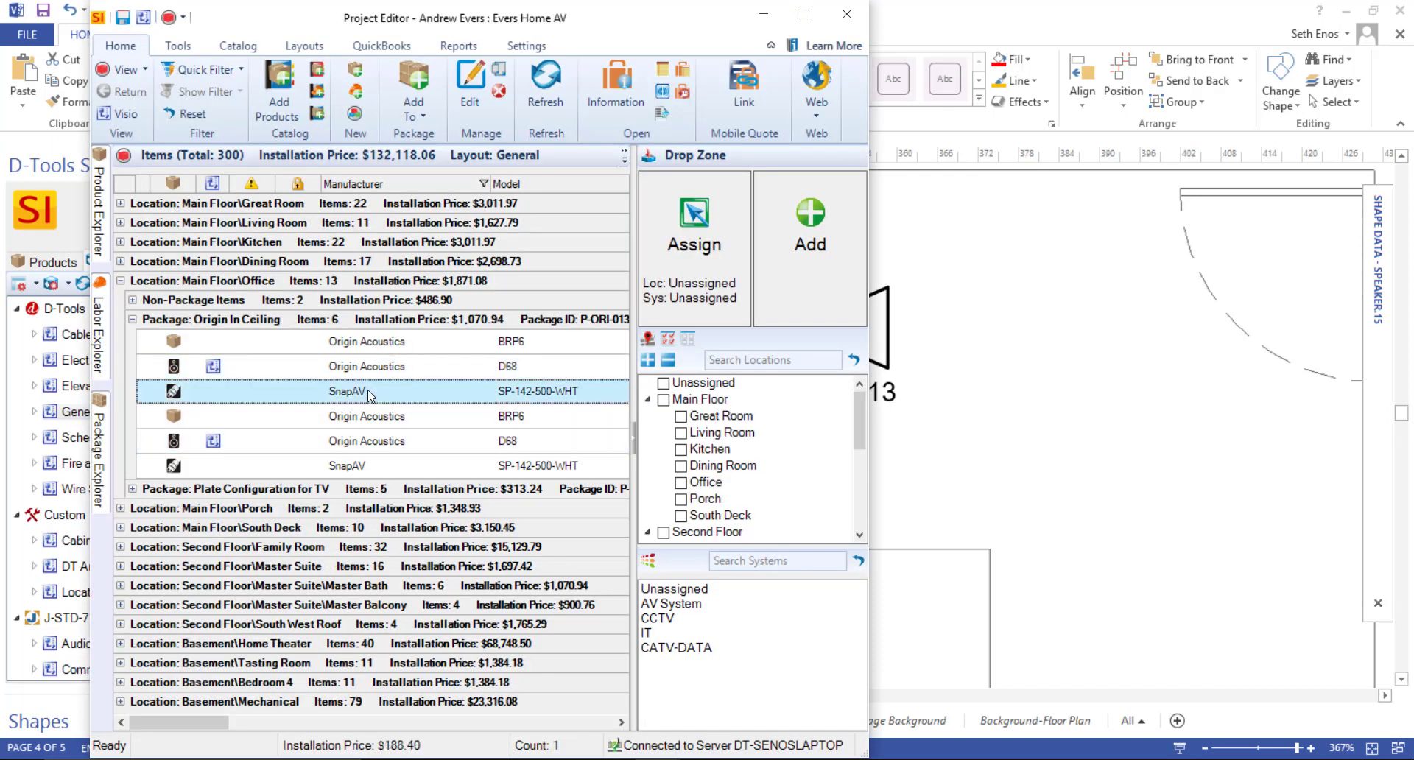
drag(1116, 450, 1112, 451)
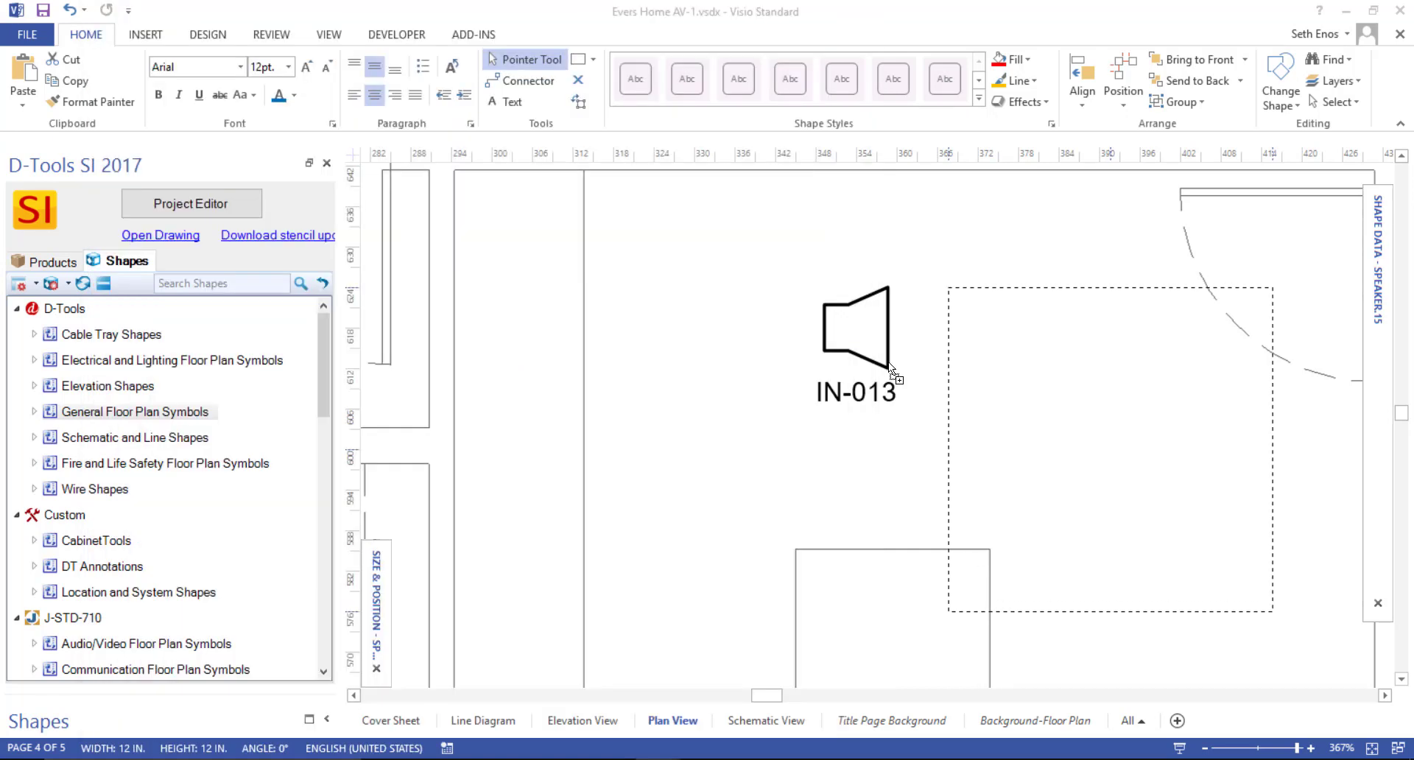
scroll(690, 477, down, 2)
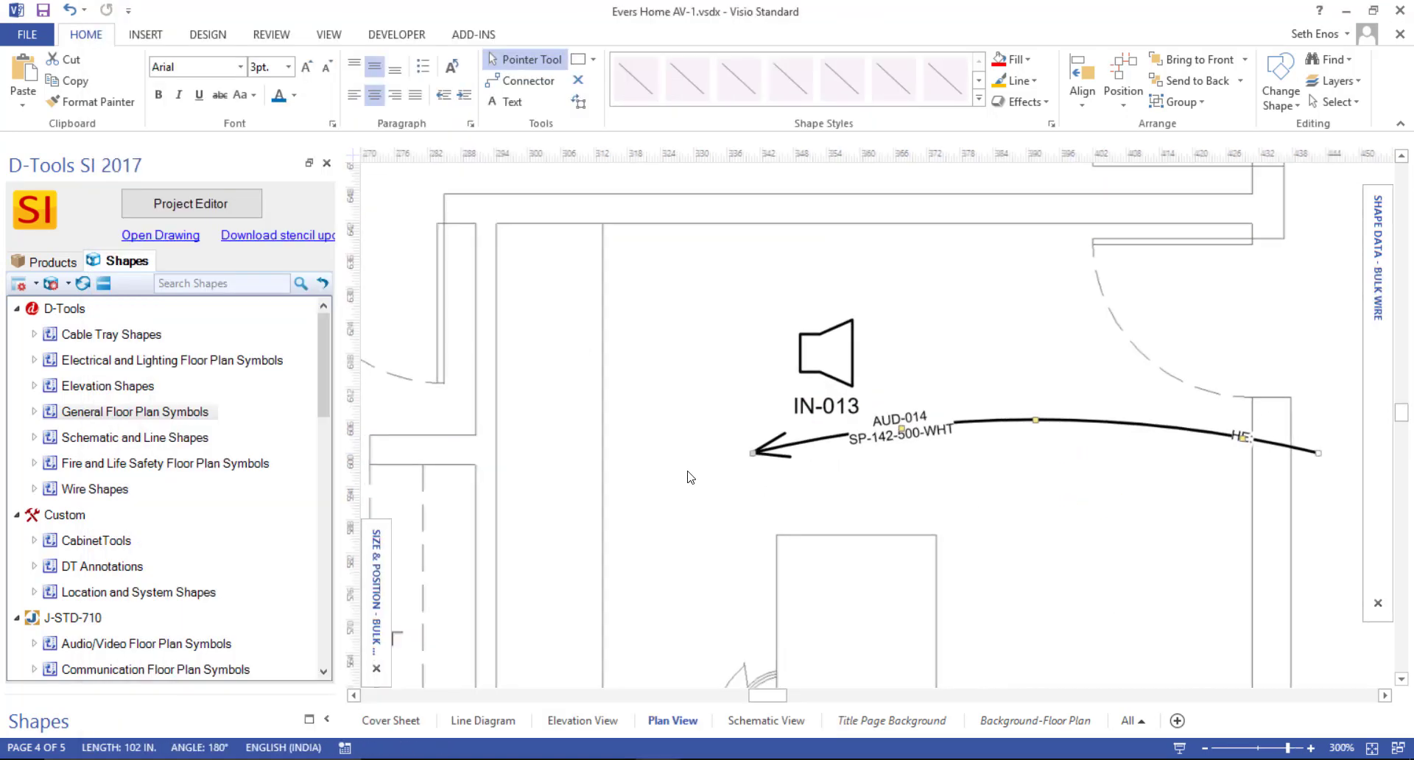
drag(1003, 421, 1114, 287)
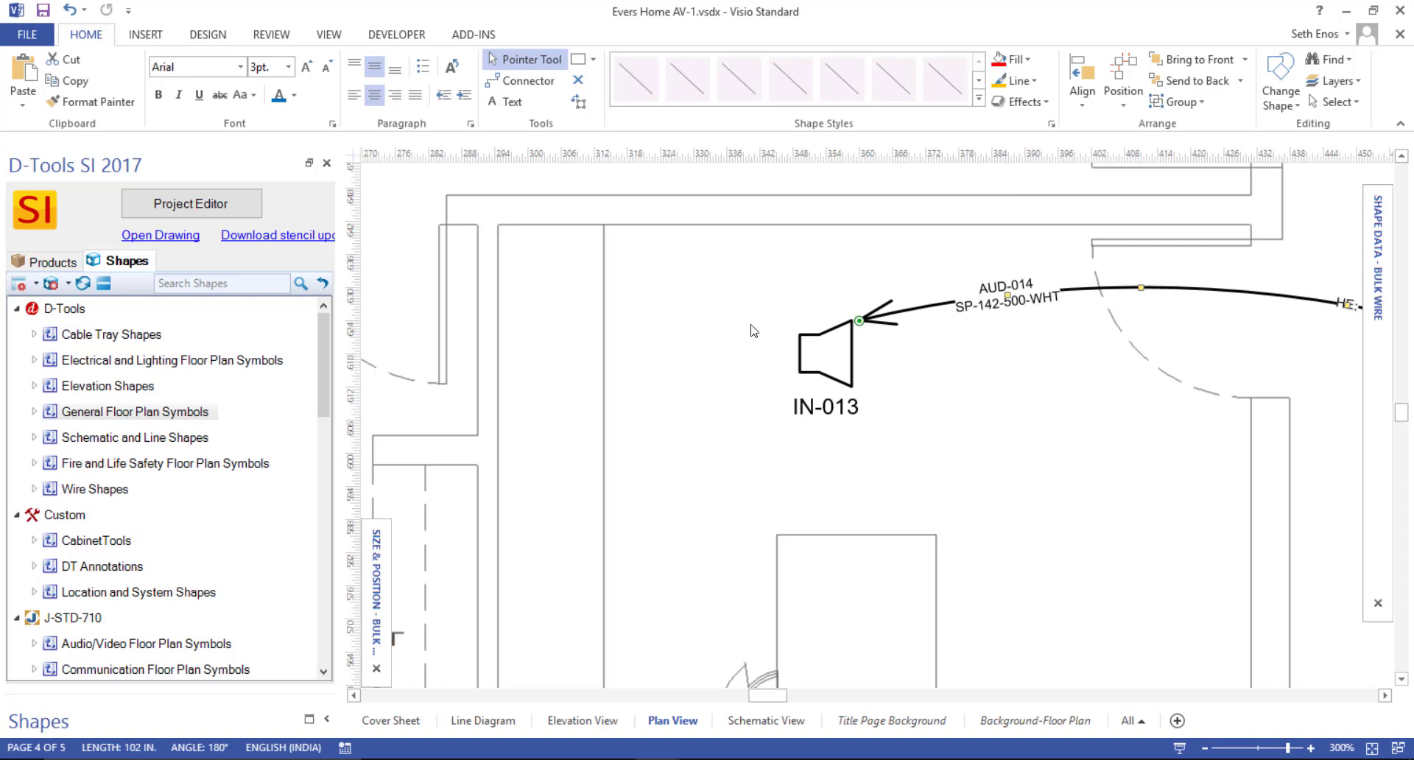
Open the shape data of speaker IN-013 to view its display properties.
click(822, 340)
right_click(822, 341)
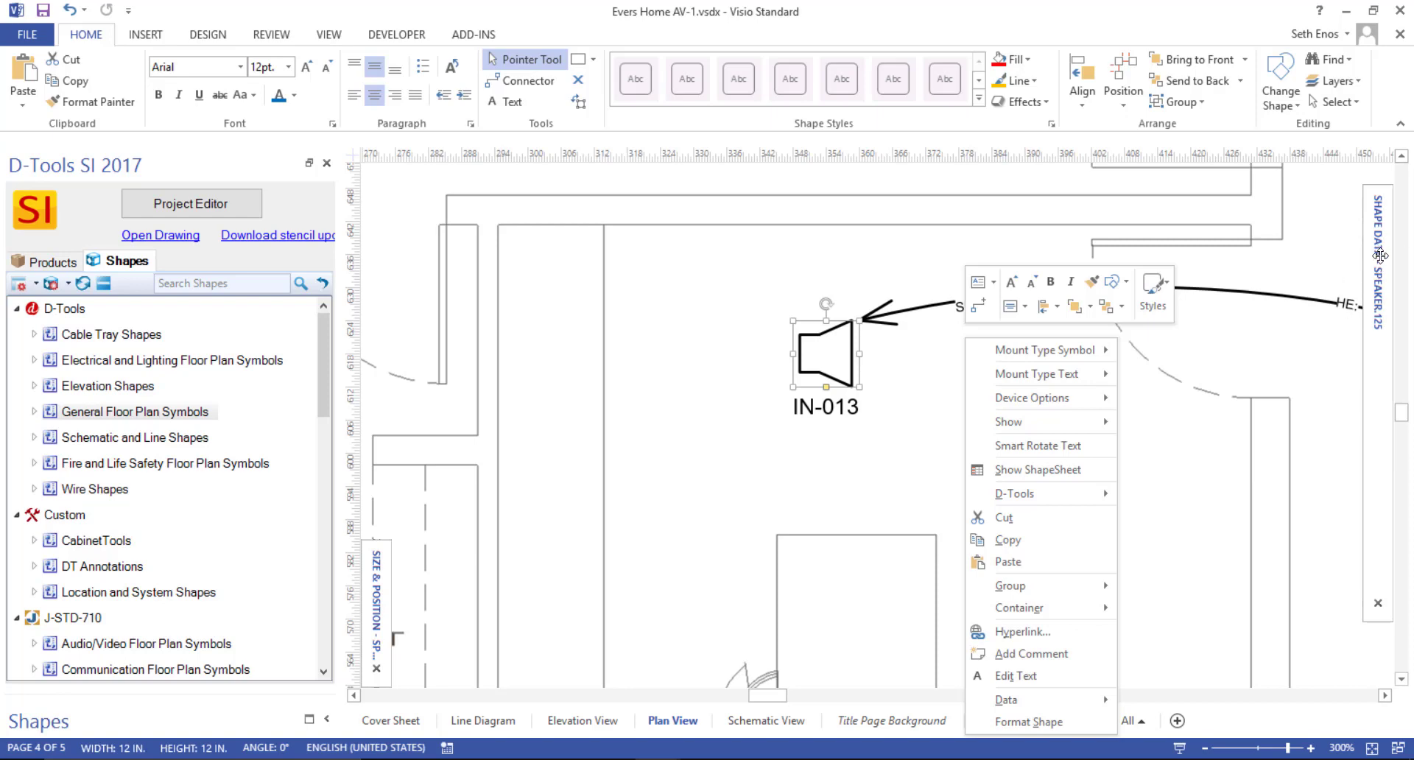
click(1368, 224)
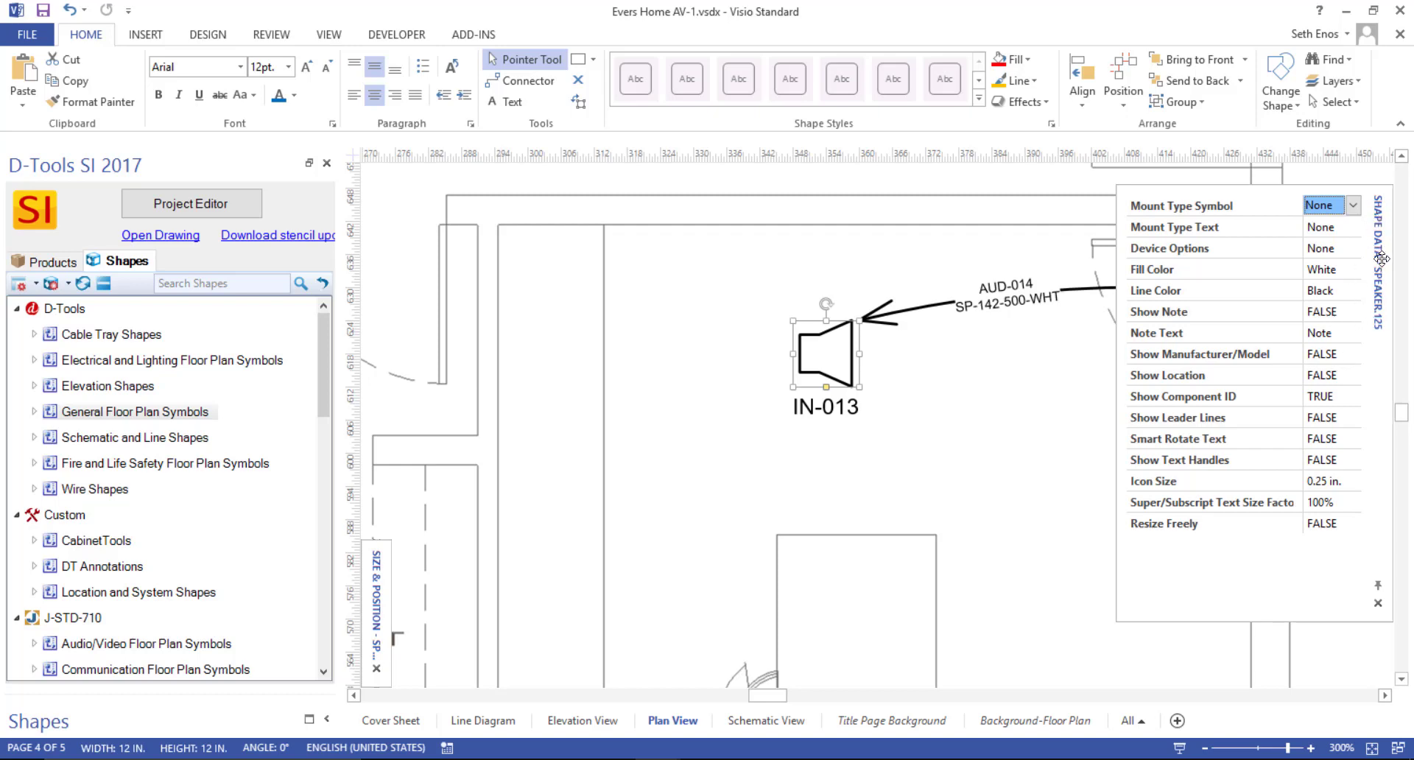
Find the Shape Data pane option among Visio's task panes.
click(629, 271)
click(326, 33)
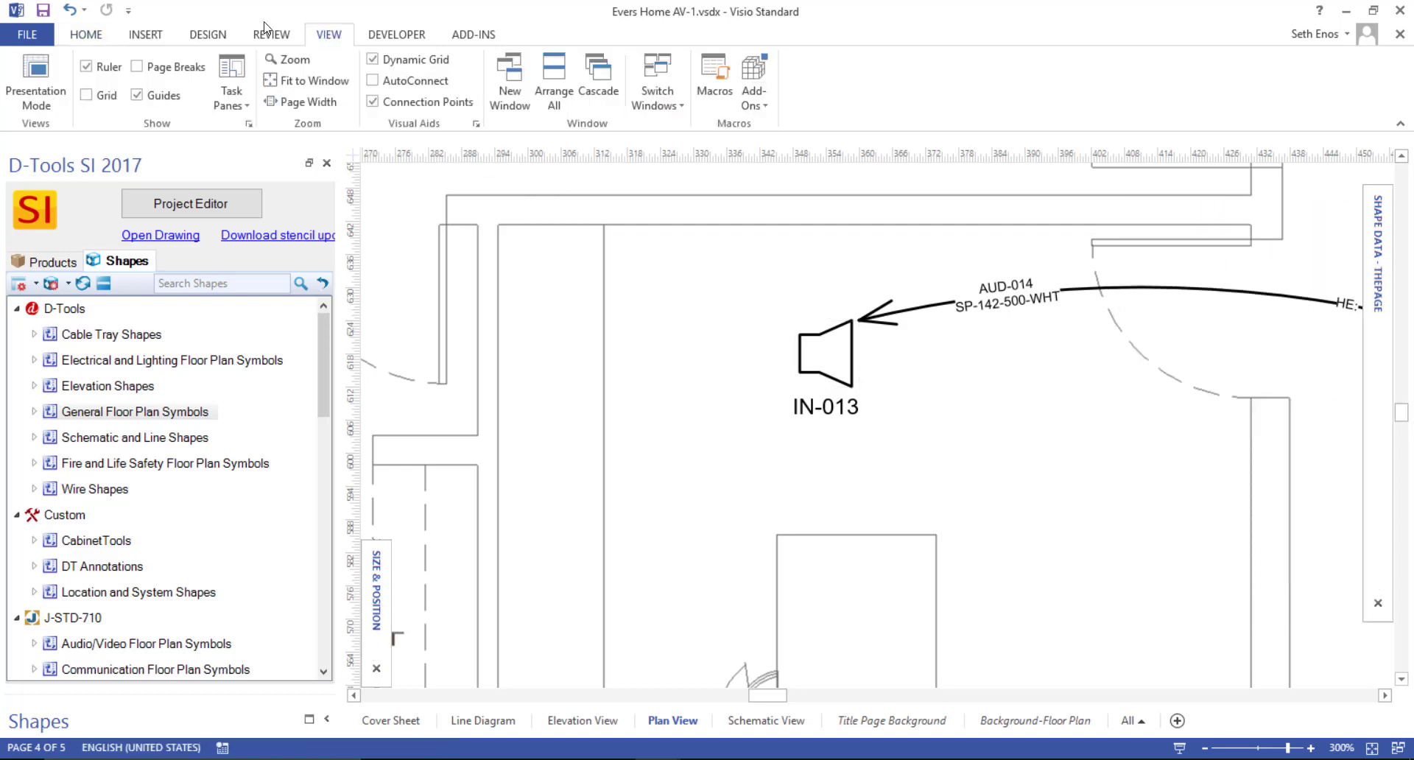
click(246, 103)
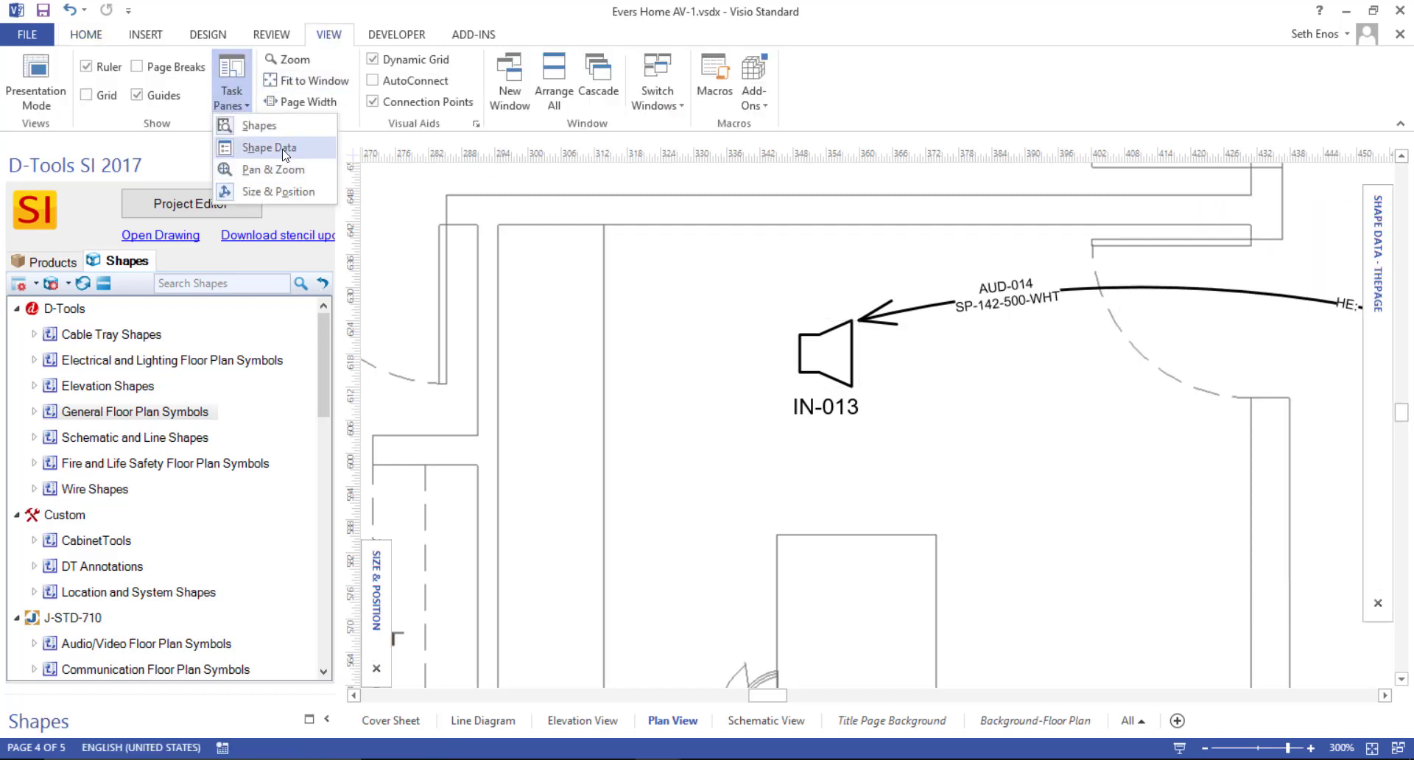
click(595, 306)
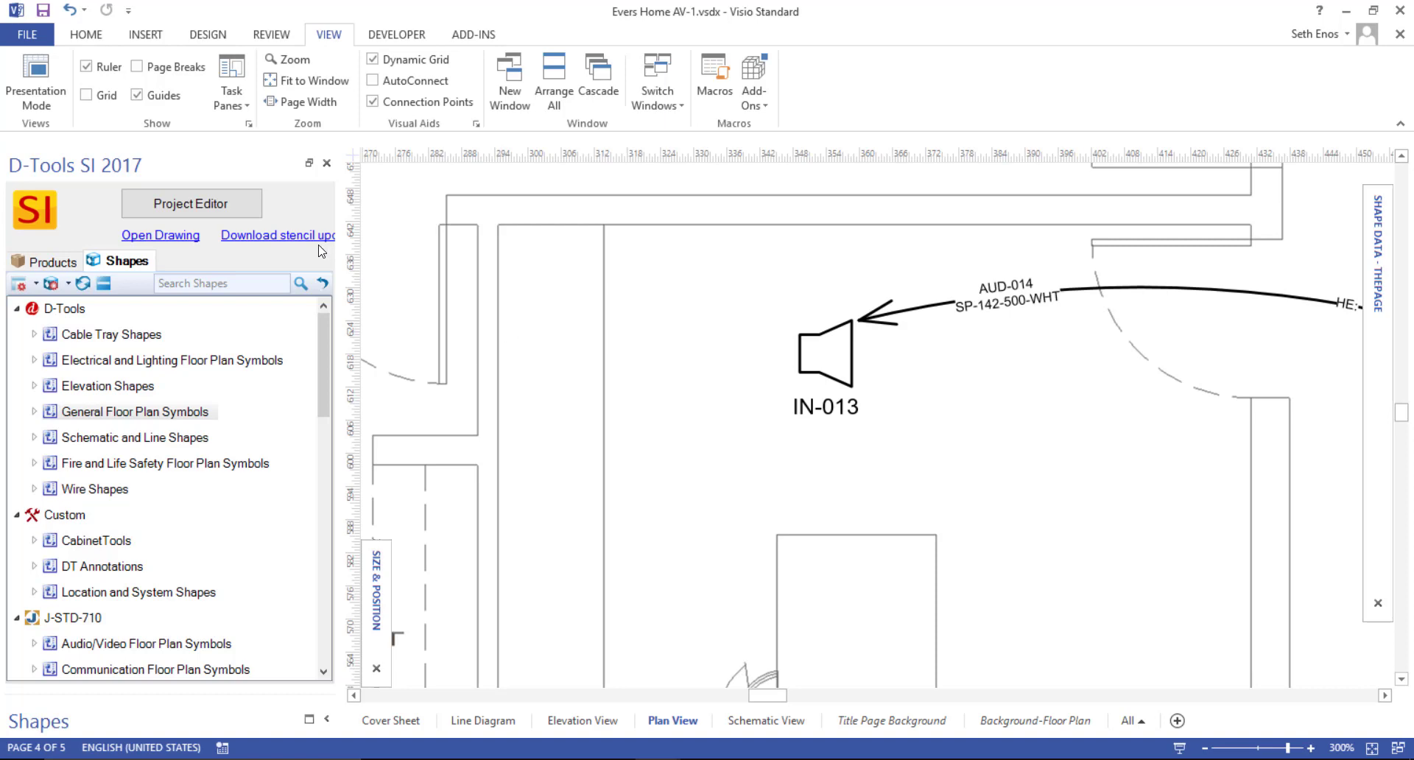
From the Project Editor's Office non-package items, place the Pakedge WAP-W3G on the plan in the Office, southeast of speaker IN-013.
click(191, 203)
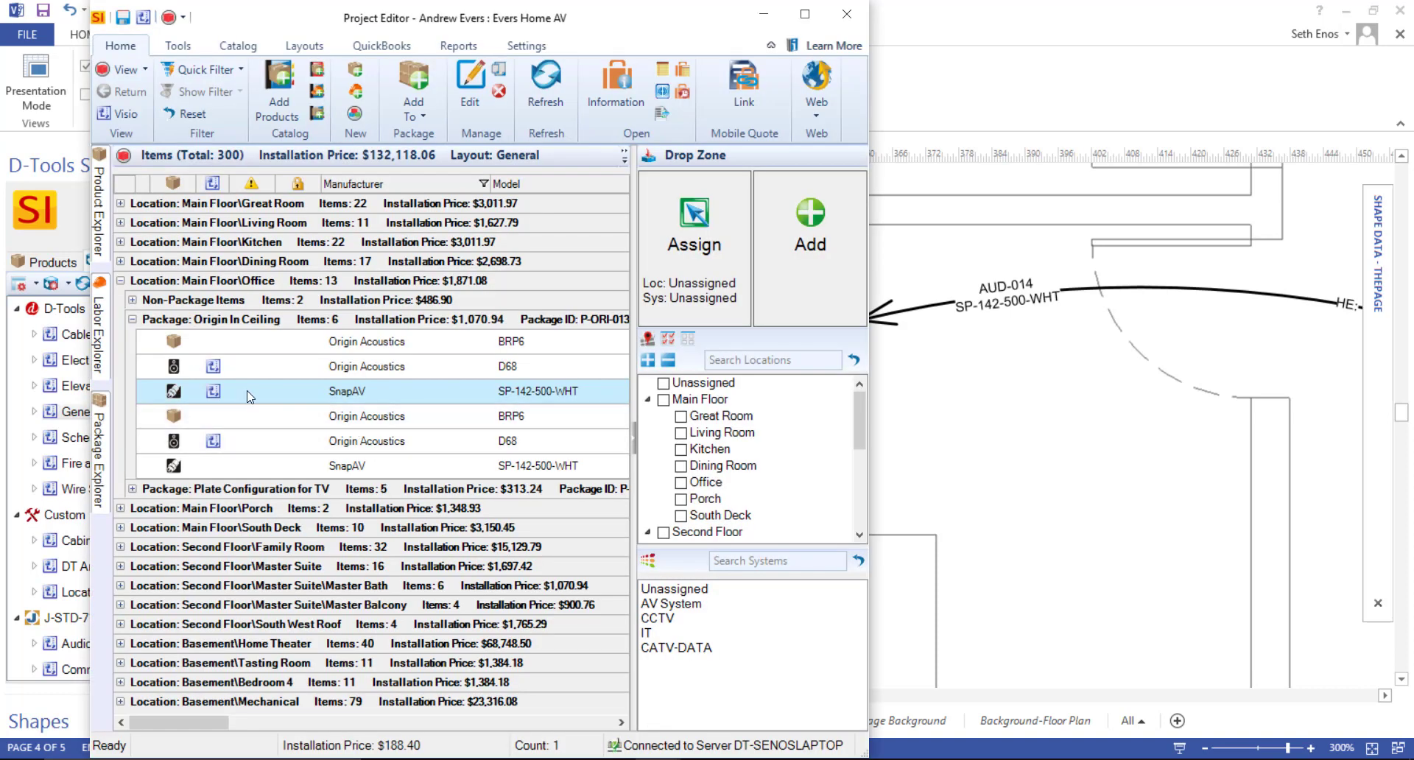
double_click(242, 300)
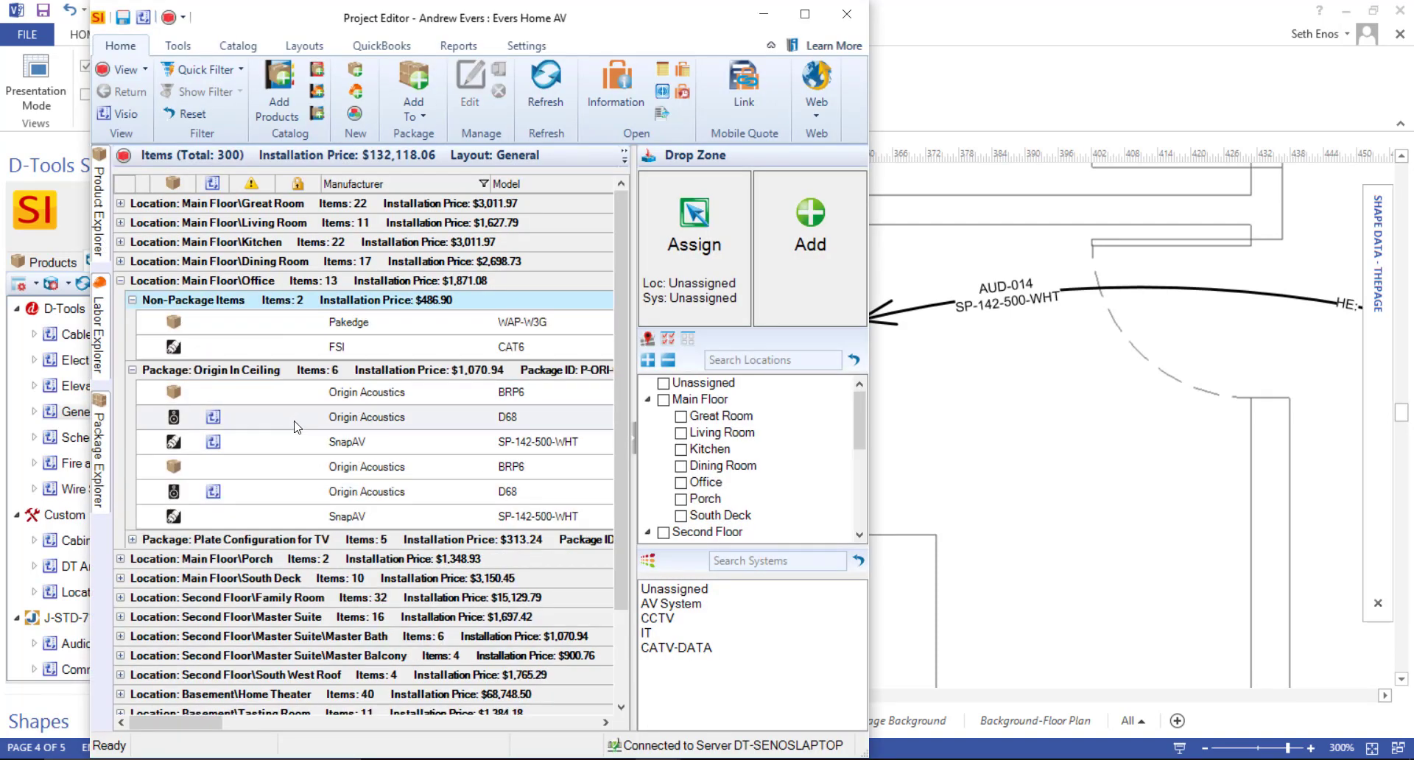
click(389, 328)
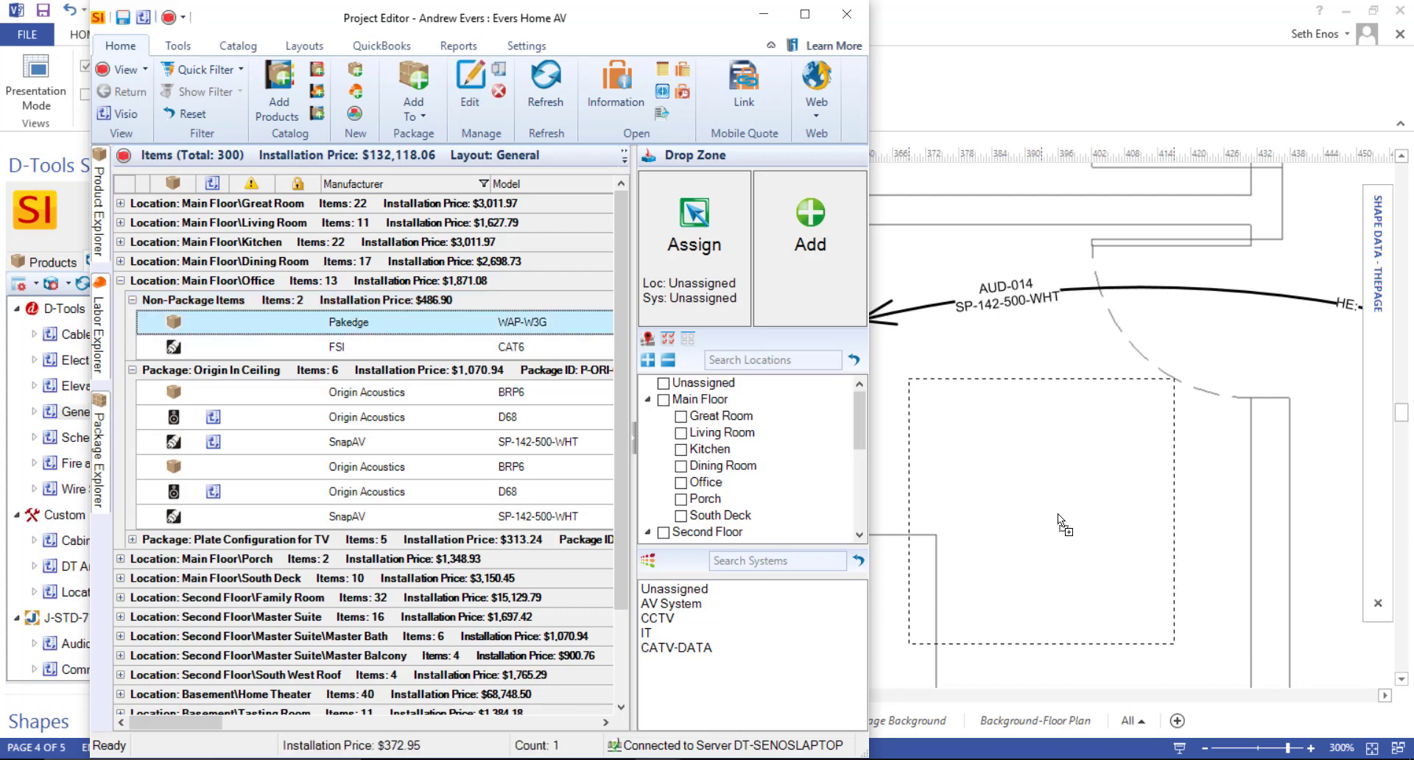
drag(1057, 514, 1057, 514)
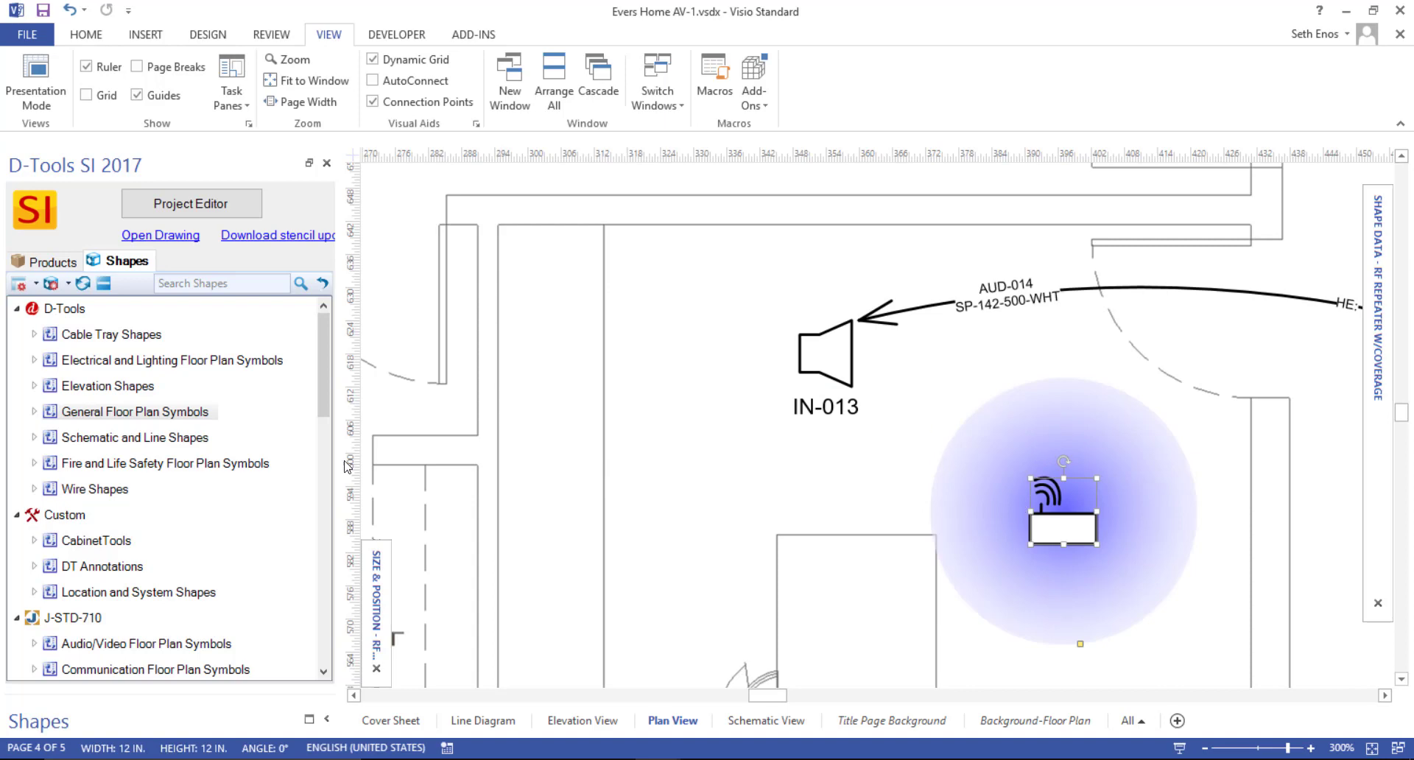
Expand the General Floor Plan Symbols stencil and look through its symbols.
click(110, 414)
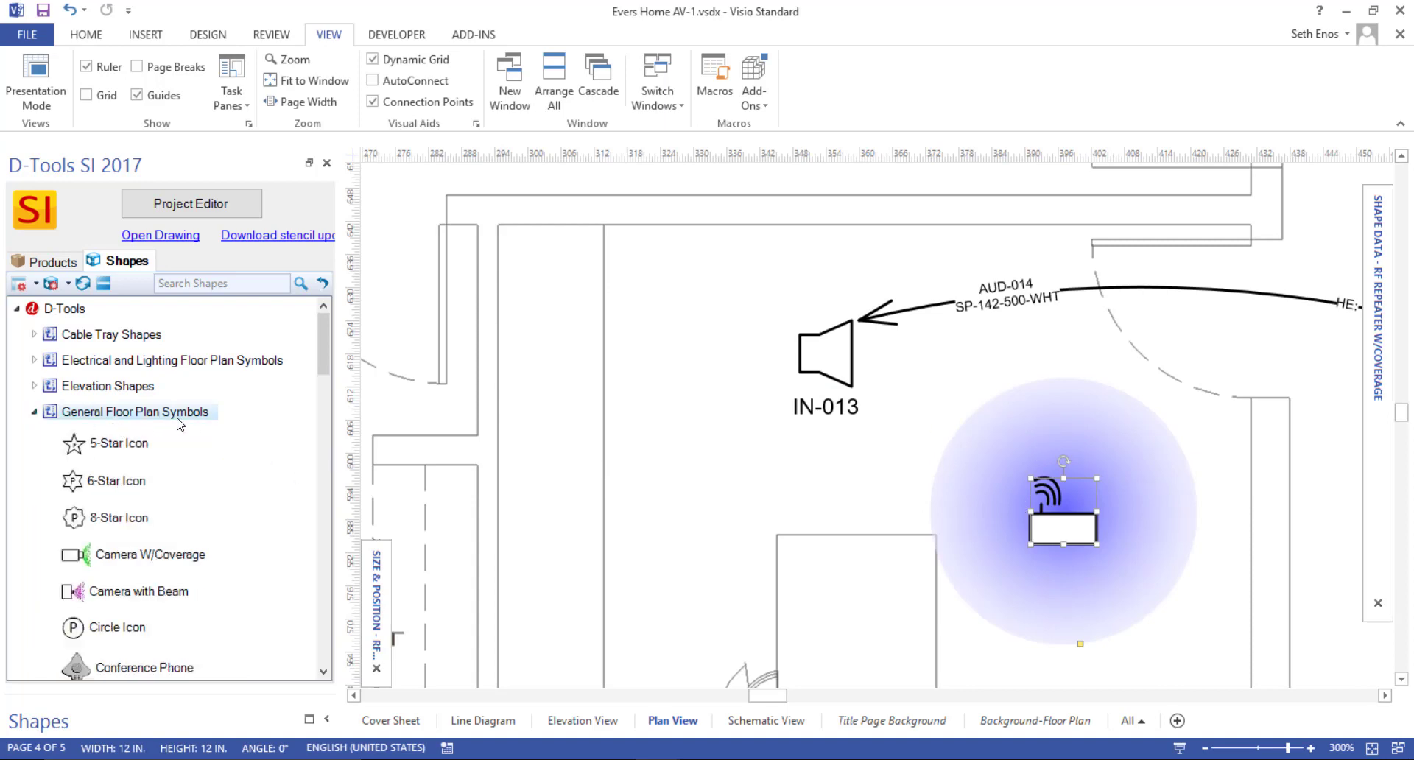
scroll(184, 435, down, 1)
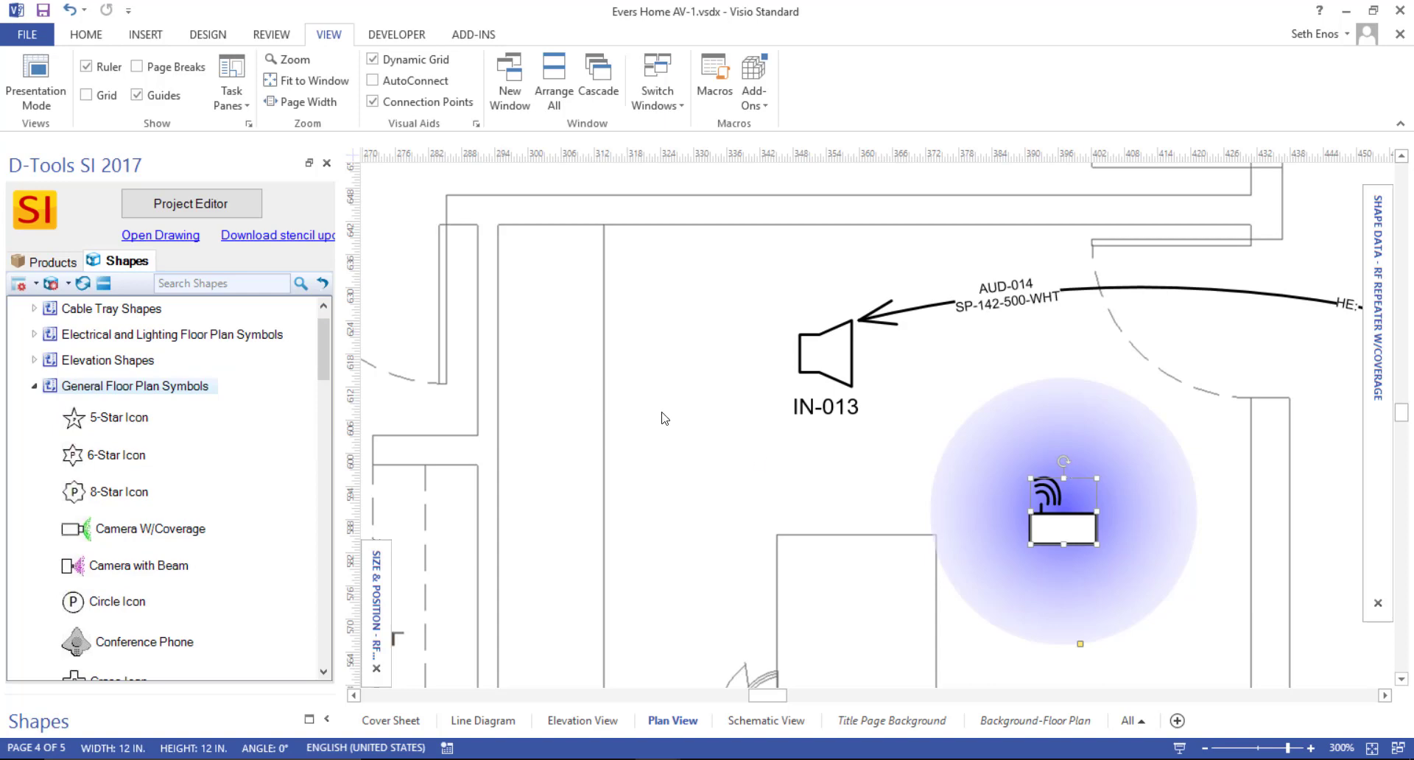
scroll(665, 418, down, 2)
Enlarge the Pakedge shape's coverage circle to span most of the Office and reach into Gallery #2, and collapse the General Floor Plan Symbols stencil.
scroll(875, 551, up, 3)
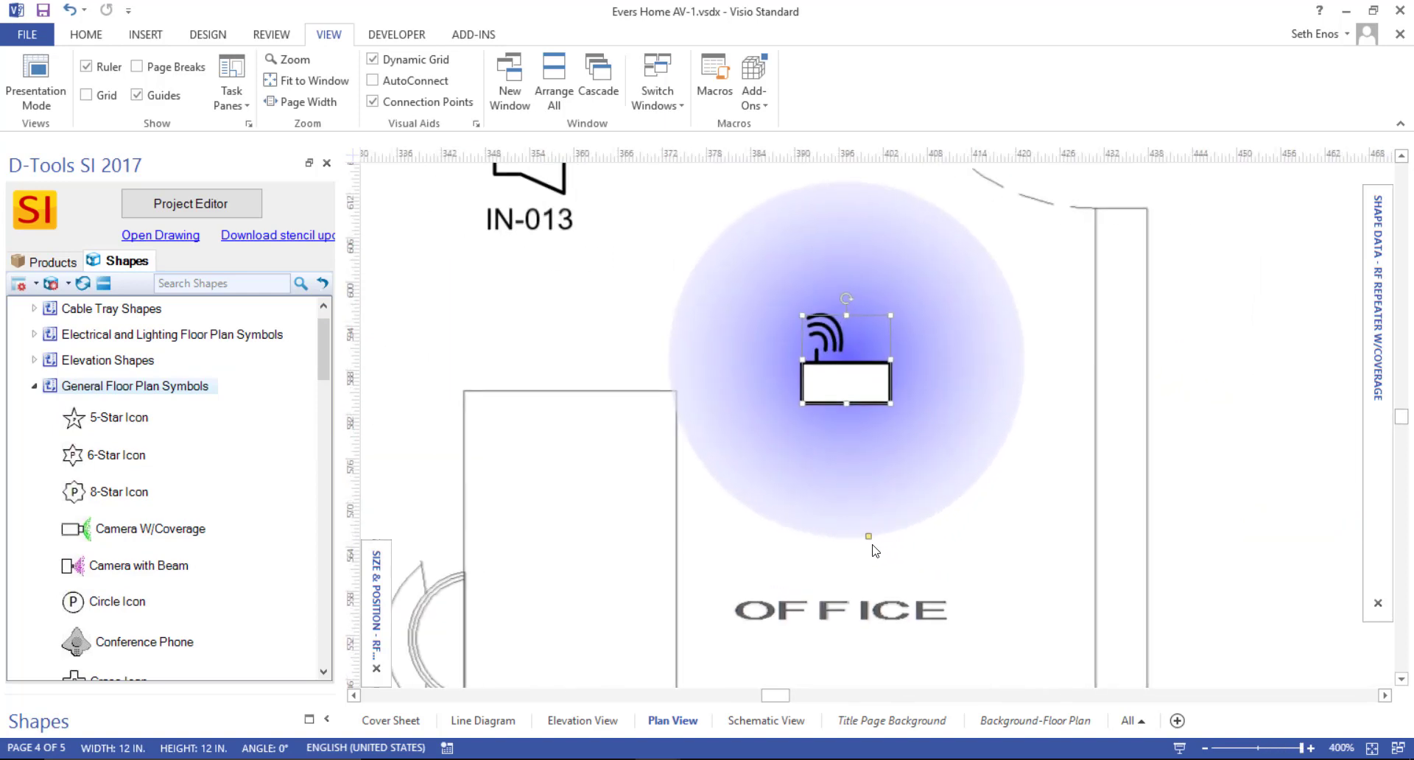
scroll(828, 535, down, 2)
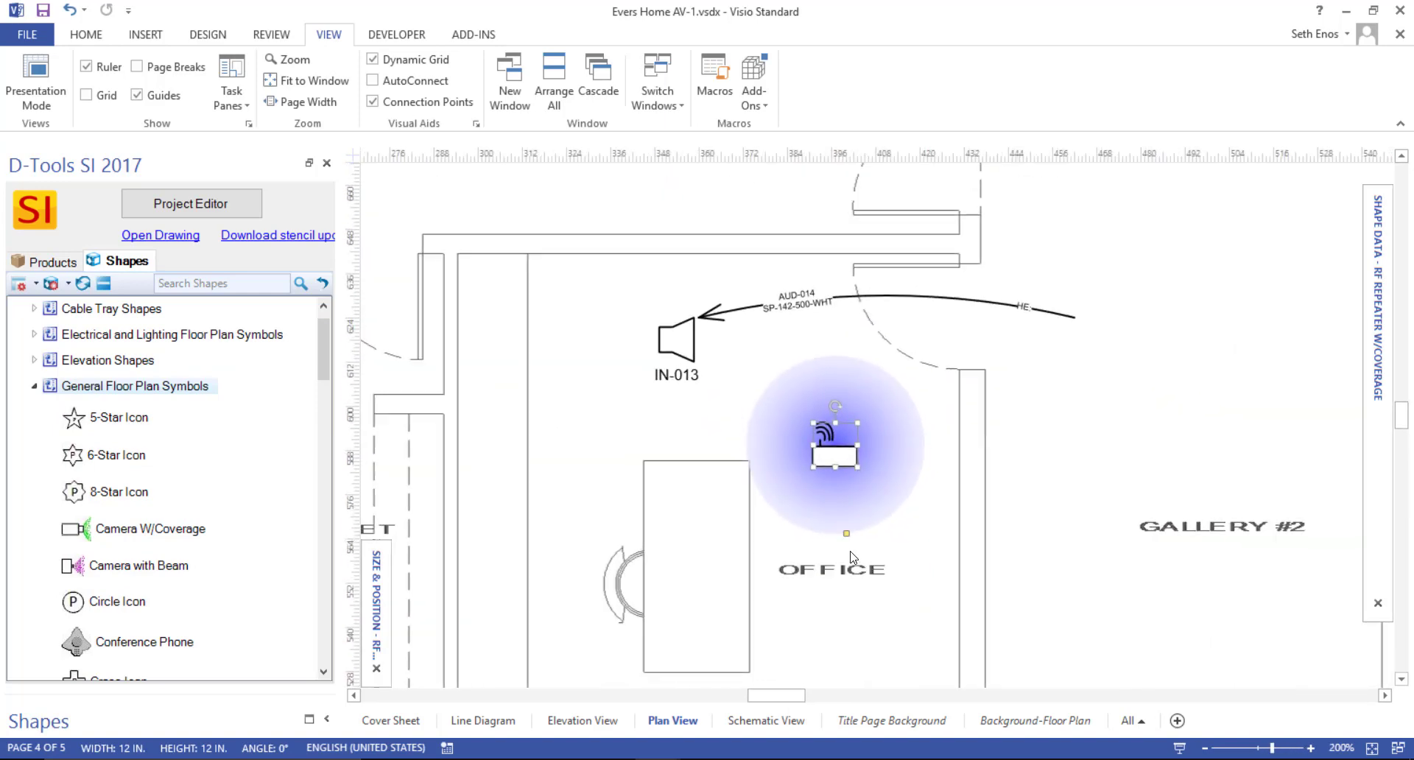
drag(847, 535, 926, 721)
scroll(847, 523, down, 1)
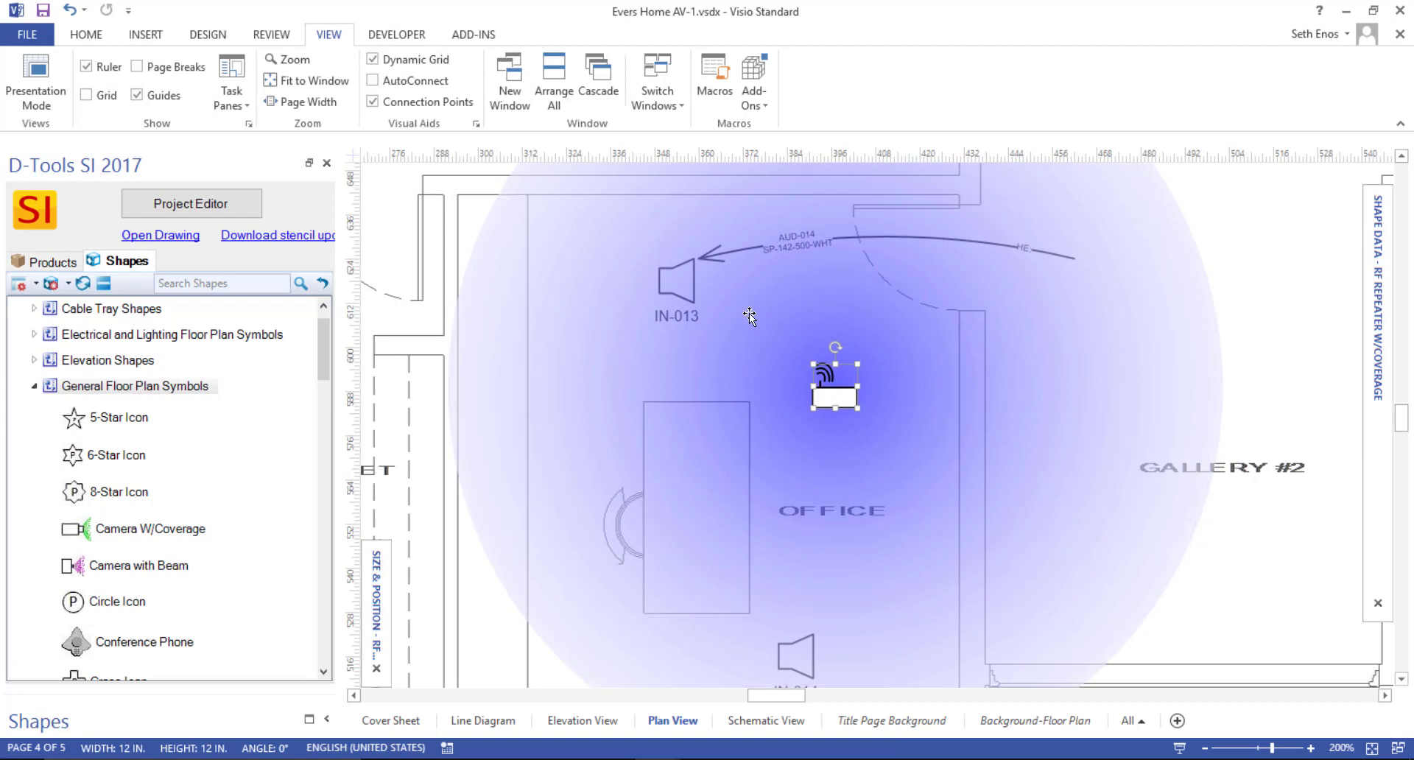
scroll(965, 327, down, 2)
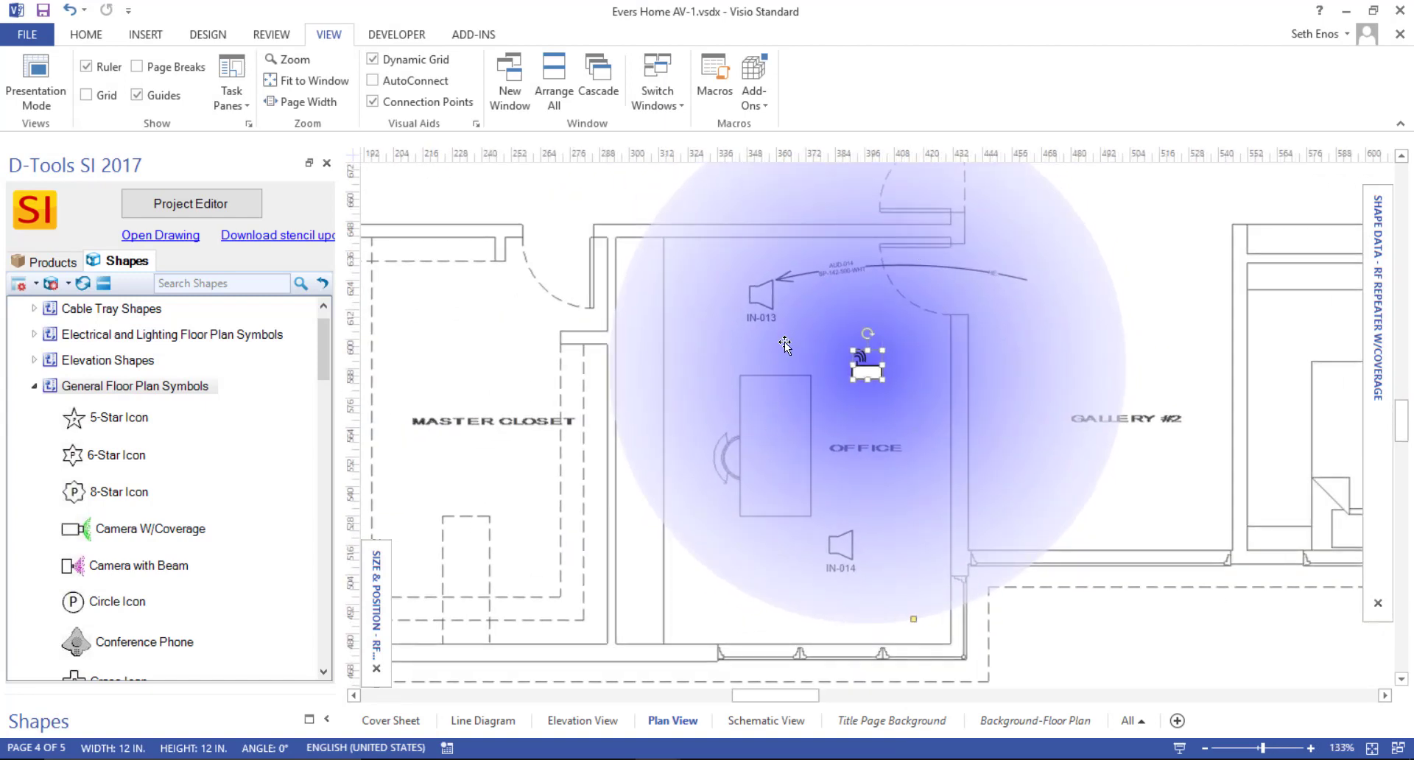
scroll(782, 346, down, 1)
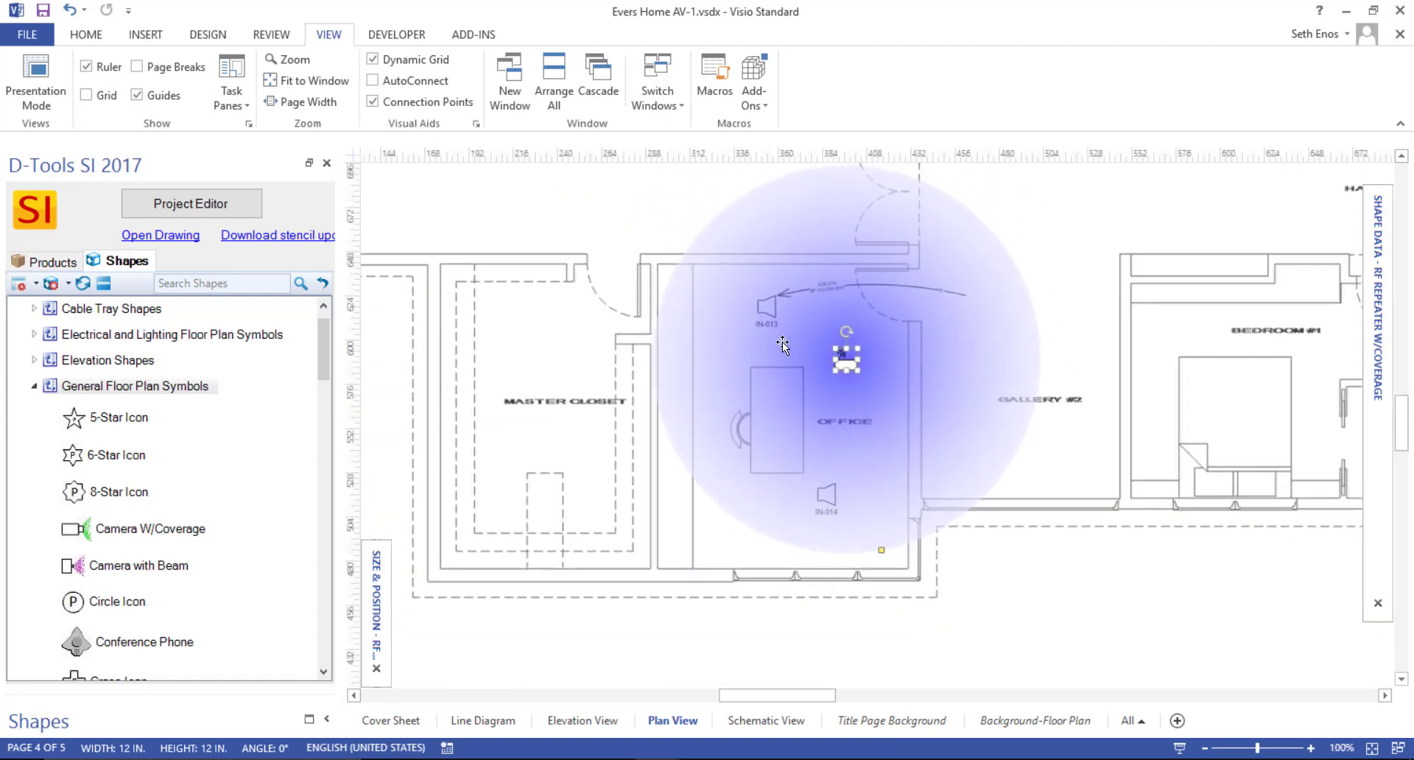
click(37, 388)
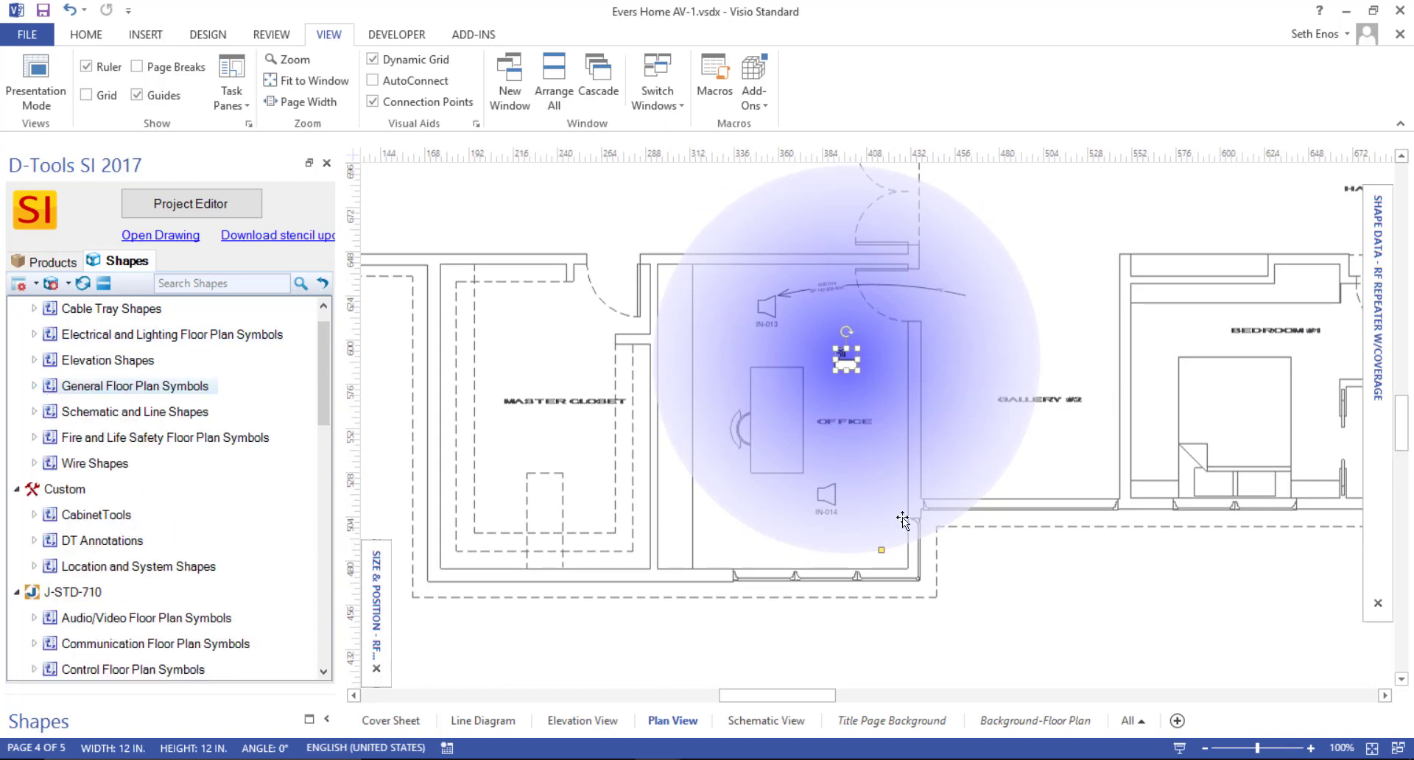
scroll(617, 348, up, 1)
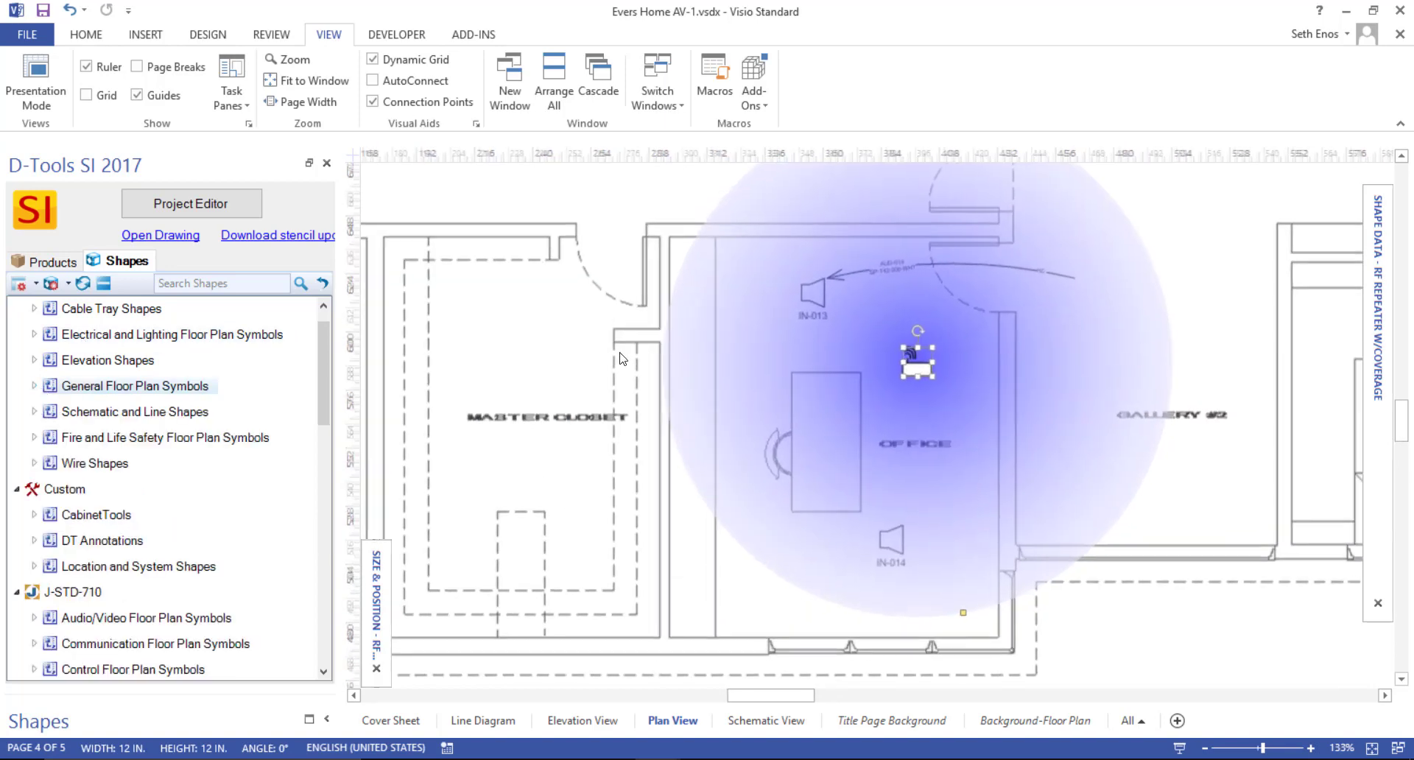